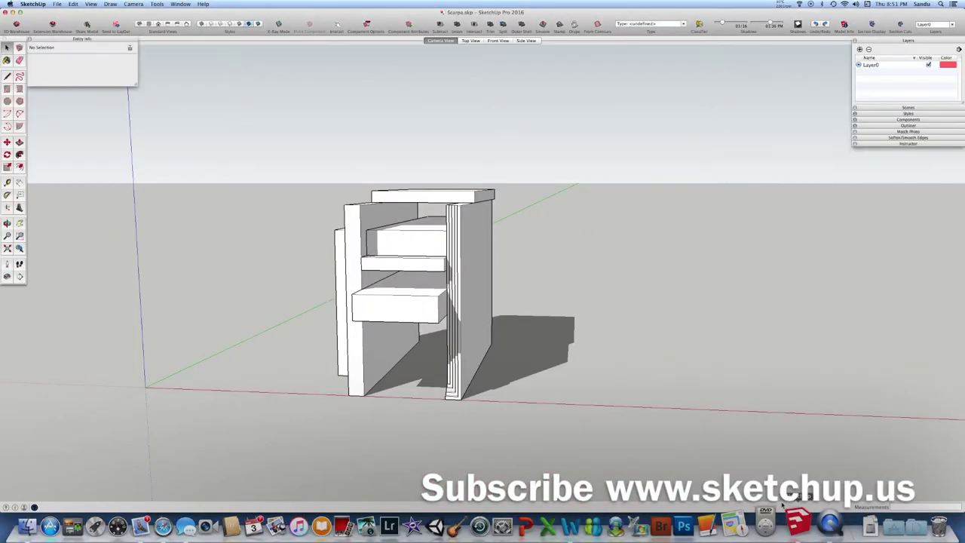
{"action": "middle_click_drag", "start_coordinate": [569, 333], "coordinate": [616, 298]}
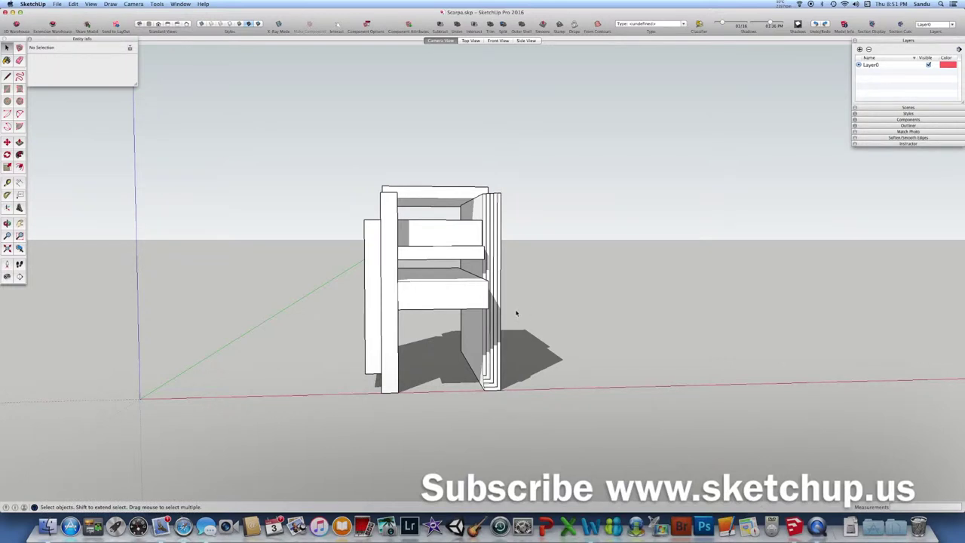
{"action": "mouse_move", "coordinate": [517, 312]}
{"action": "middle_mouse_down"}
{"action": "mouse_move", "coordinate": [529, 299]}
{"action": "mouse_move", "coordinate": [506, 316]}
{"action": "mouse_move", "coordinate": [523, 317]}
{"action": "mouse_move", "coordinate": [528, 299]}
{"action": "mouse_move", "coordinate": [536, 306]}
{"action": "mouse_move", "coordinate": [442, 334]}
{"action": "mouse_move", "coordinate": [432, 319]}
{"action": "mouse_move", "coordinate": [509, 327]}
{"action": "middle_mouse_up"}
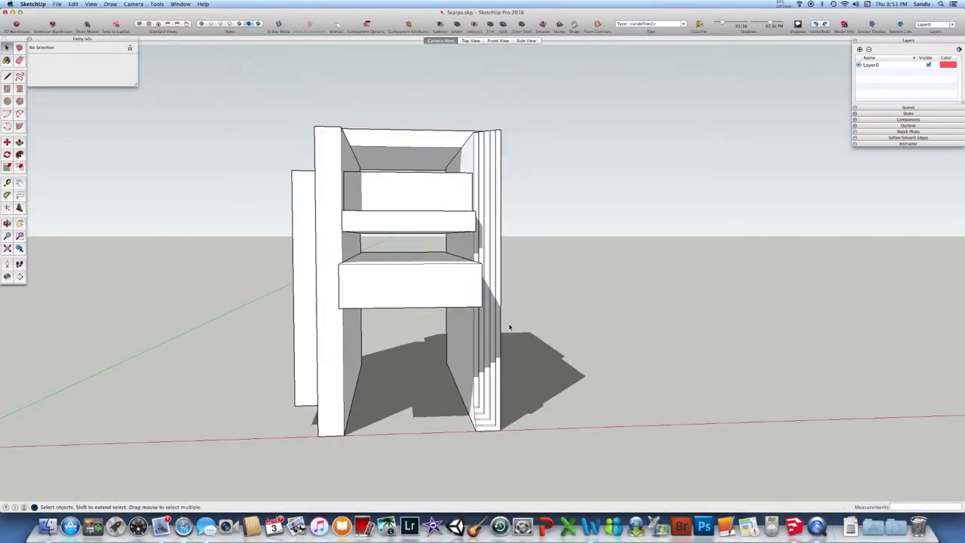
{"action": "scroll", "coordinate": [510, 327], "scroll_direction": "up", "scroll_amount": 5}
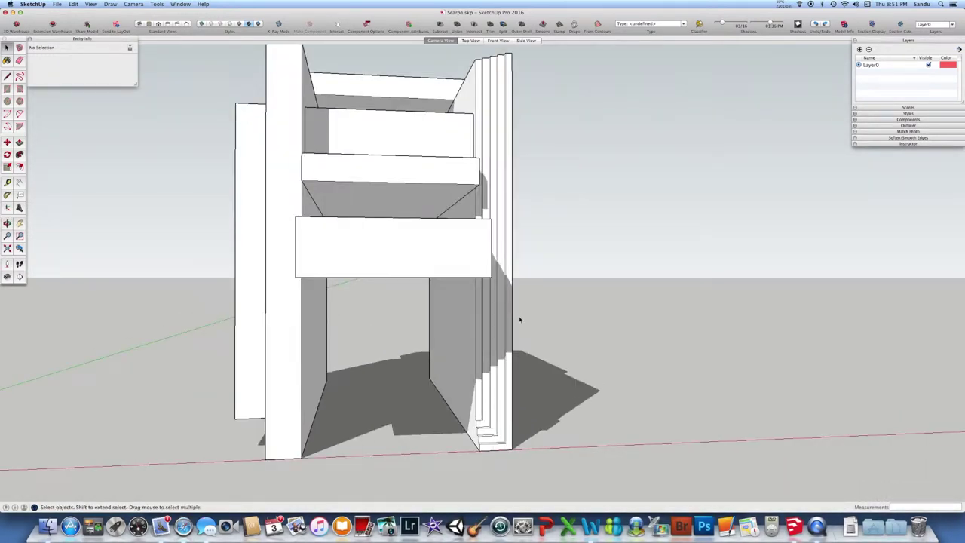
{"action": "middle_click_drag", "start_coordinate": [519, 322], "coordinate": [515, 327]}
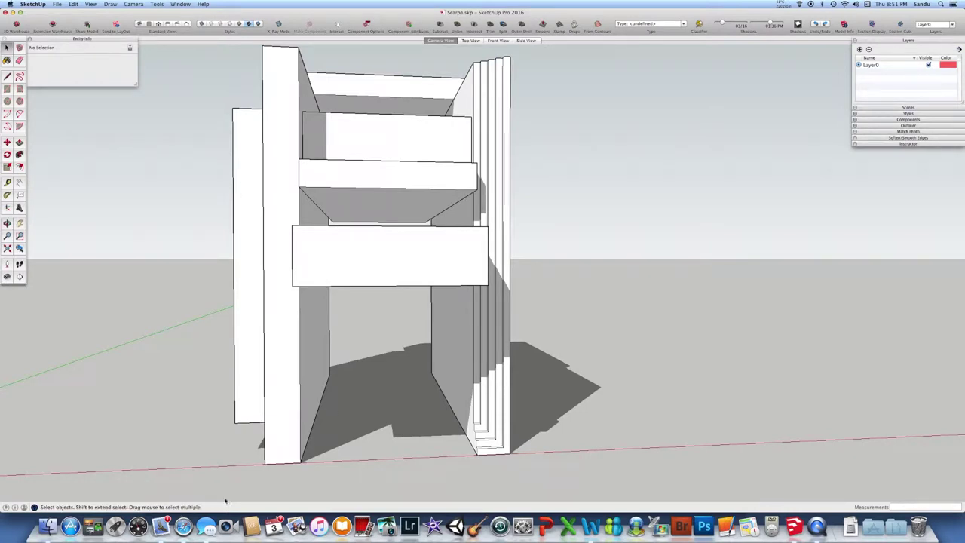
Switch to Safari and search Google for "scarpa" in a new tab.
{"action": "left_click", "coordinate": [183, 526]}
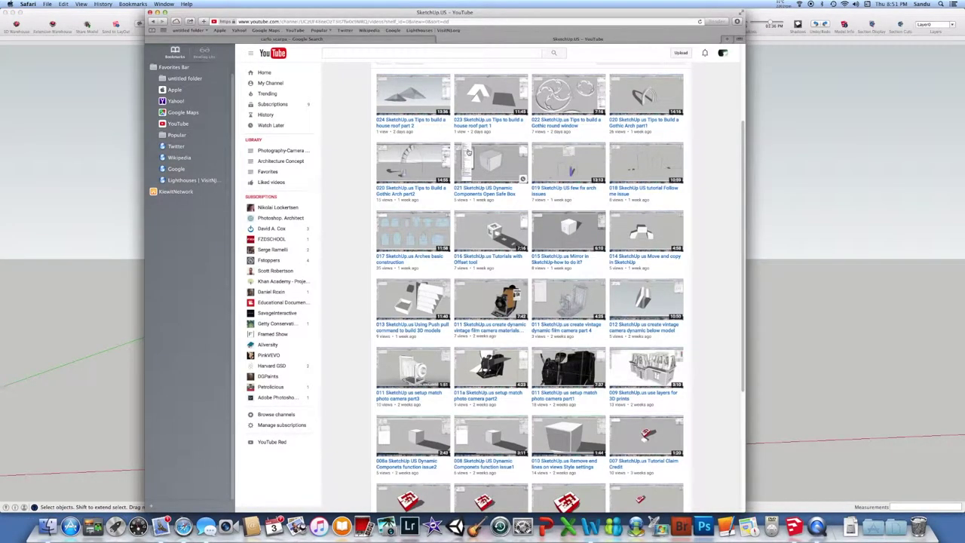
{"action": "key", "text": "super+t"}
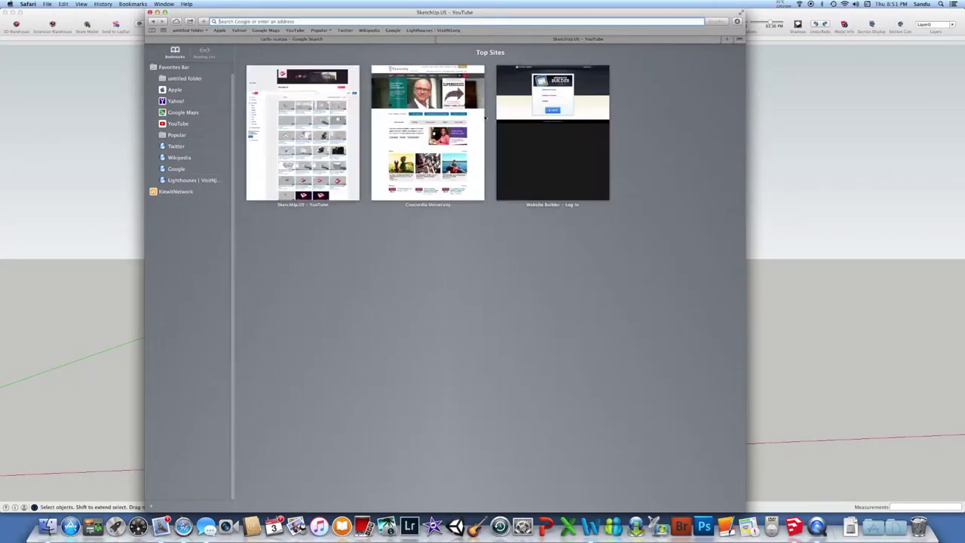
{"action": "left_click", "coordinate": [652, 146]}
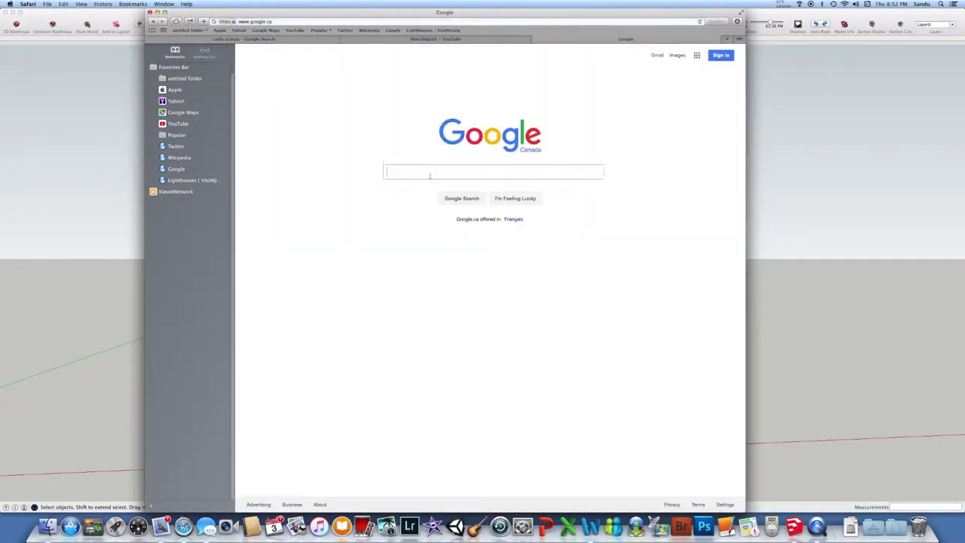
{"action": "type", "text": "sca"}
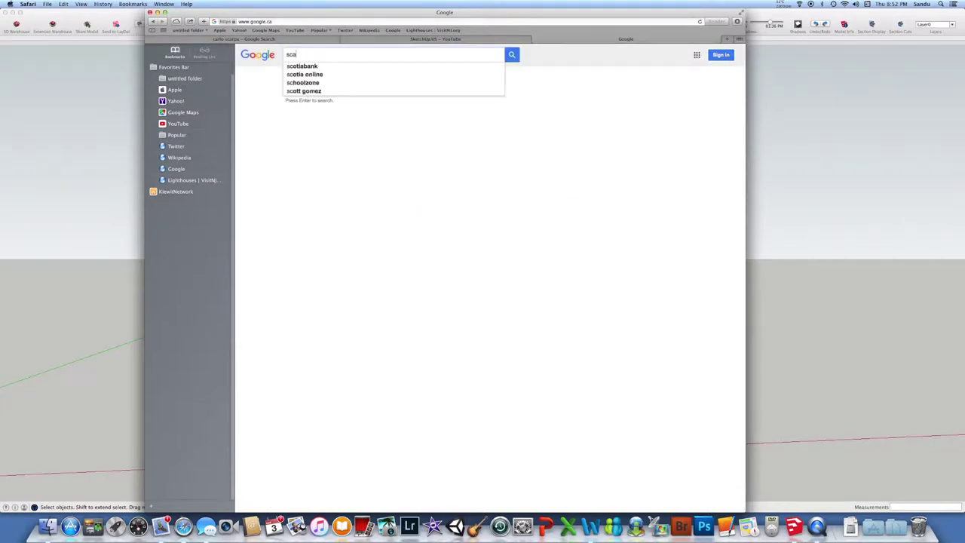
{"action": "type", "text": "rpa"}
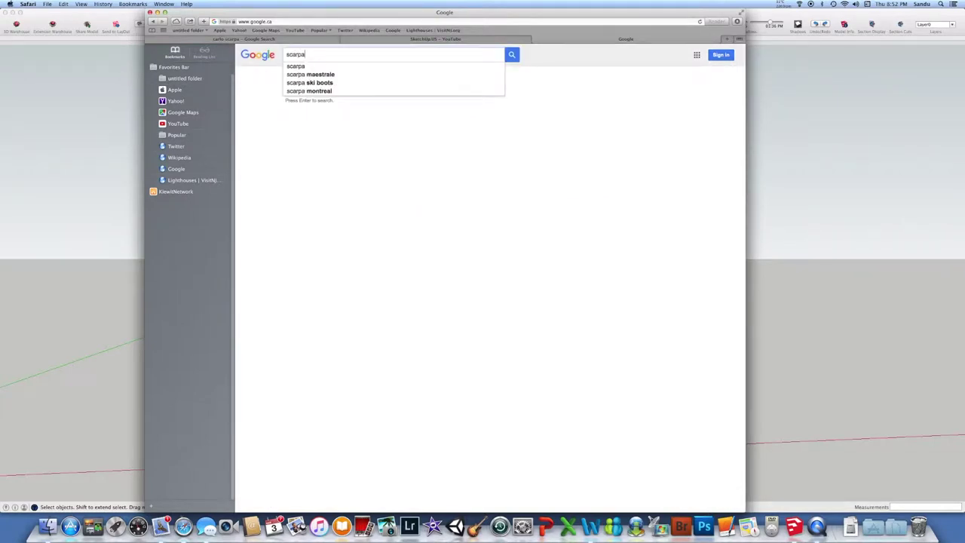
{"action": "left_click", "coordinate": [309, 67]}
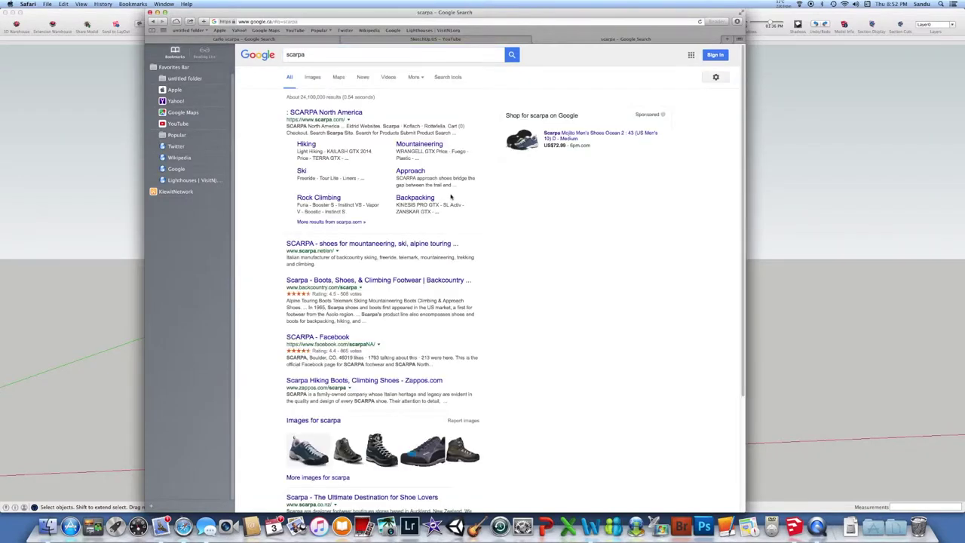
Refine the Google search to "carlo scarpa".
{"action": "left_click", "coordinate": [295, 55]}
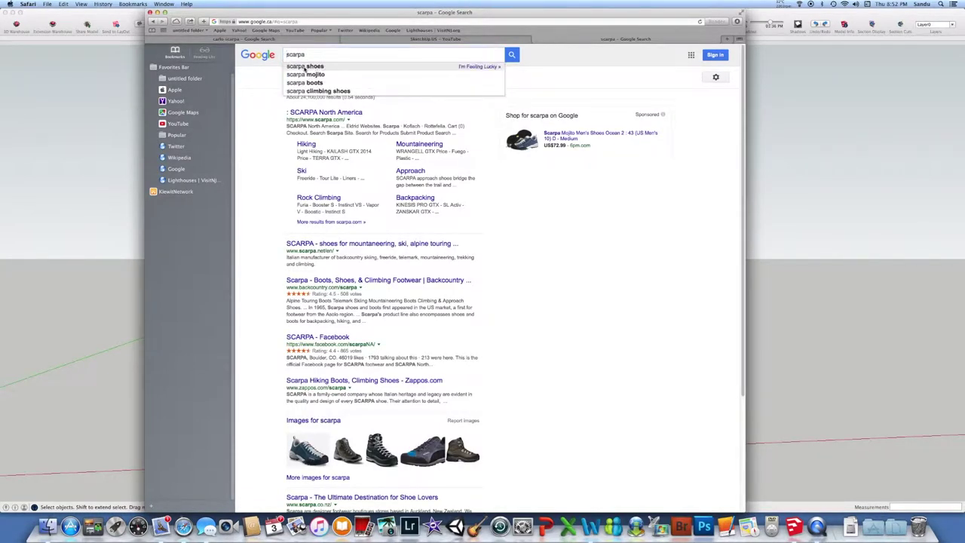
{"action": "type", "text": "carl"}
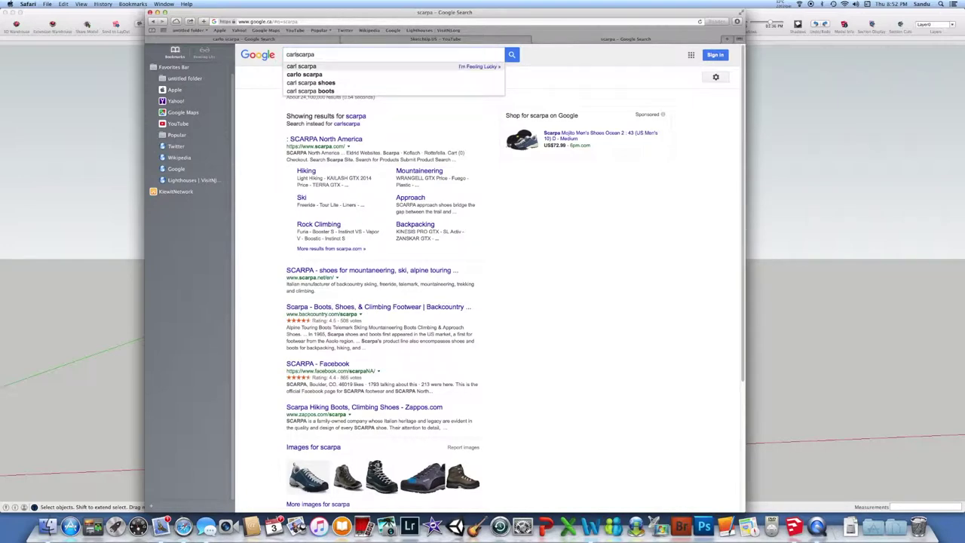
{"action": "left_click", "coordinate": [325, 74]}
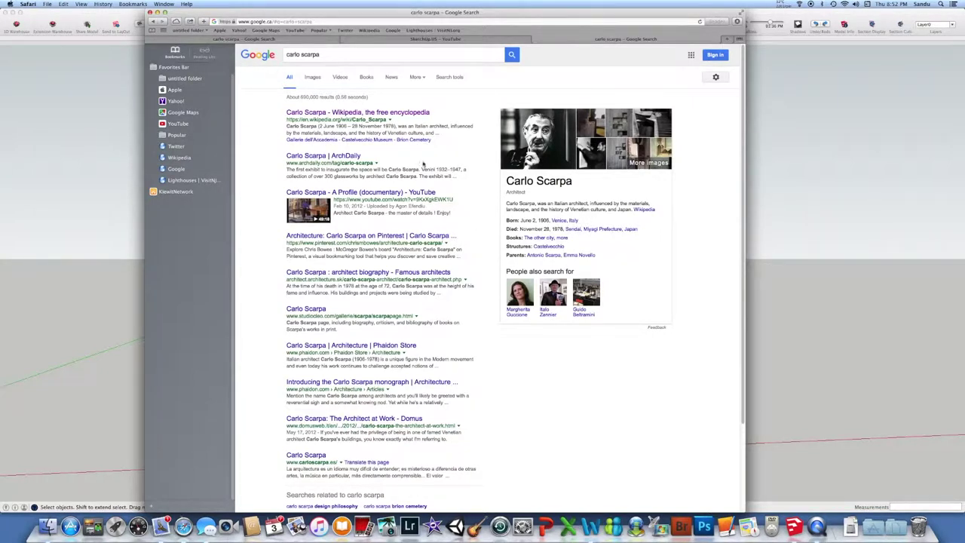
Browse the Carlo Scarpa image results for stepped concrete details to use as reference.
{"action": "key", "text": "super+l"}
{"action": "left_click", "coordinate": [312, 77]}
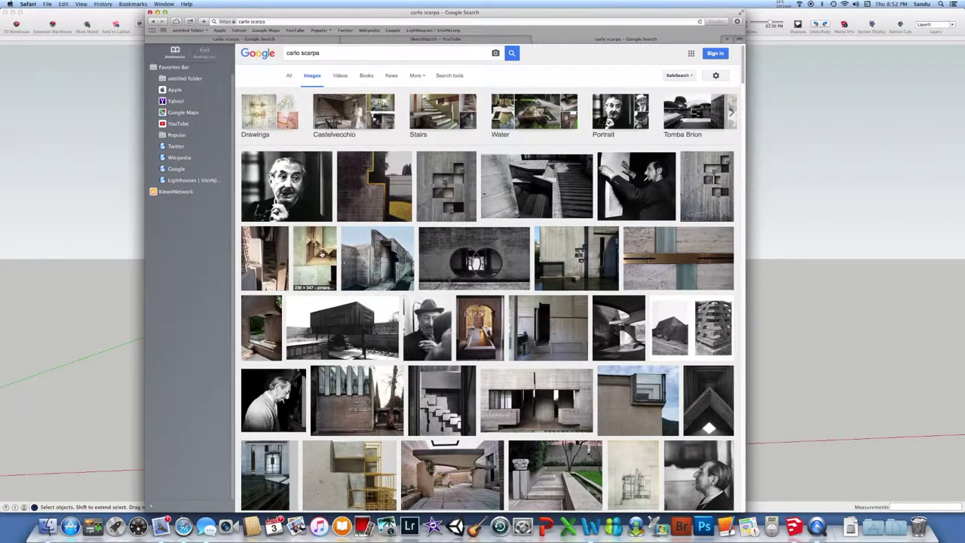
{"action": "scroll", "coordinate": [410, 256], "scroll_direction": "down", "scroll_amount": 3}
{"action": "scroll", "coordinate": [448, 285], "scroll_direction": "down", "scroll_amount": 4}
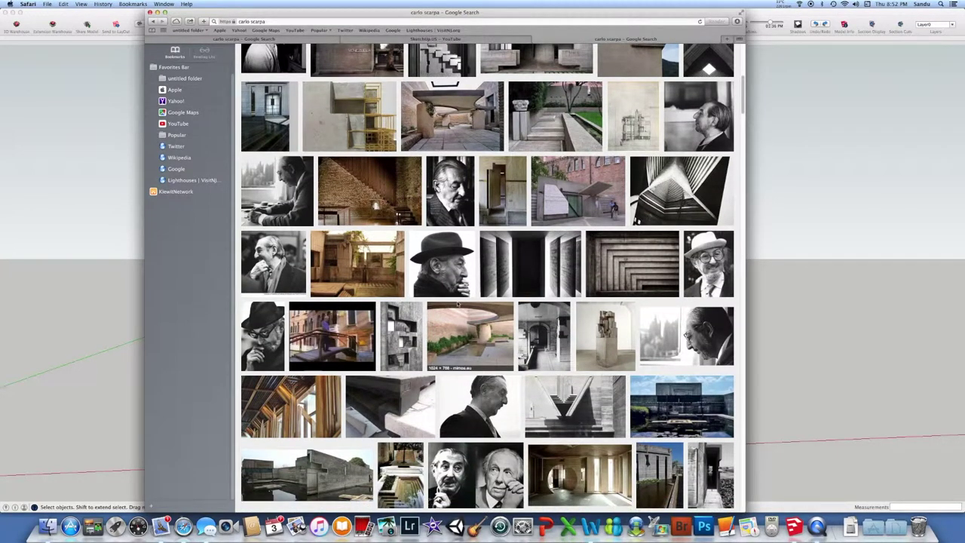
{"action": "scroll", "coordinate": [451, 292], "scroll_direction": "up", "scroll_amount": 2}
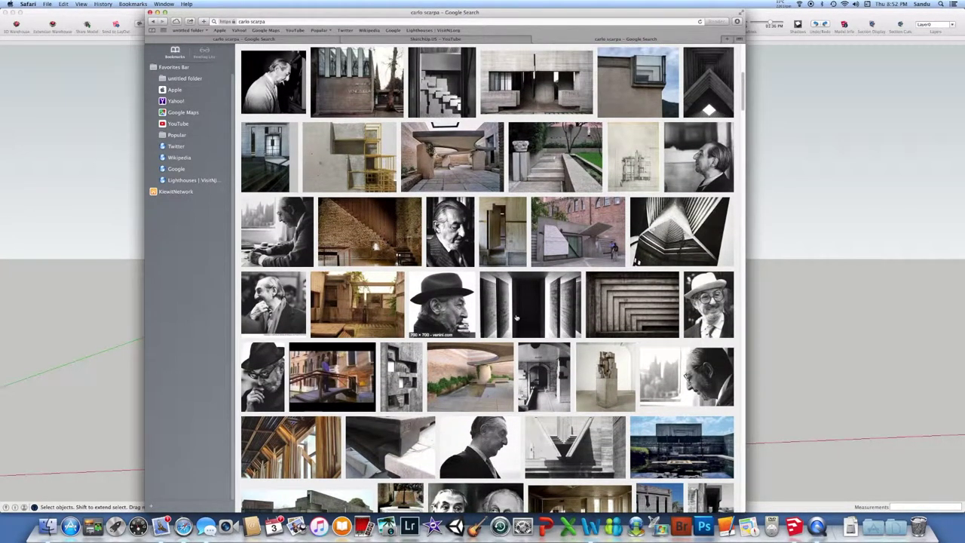
{"action": "scroll", "coordinate": [639, 324], "scroll_direction": "up", "scroll_amount": 1}
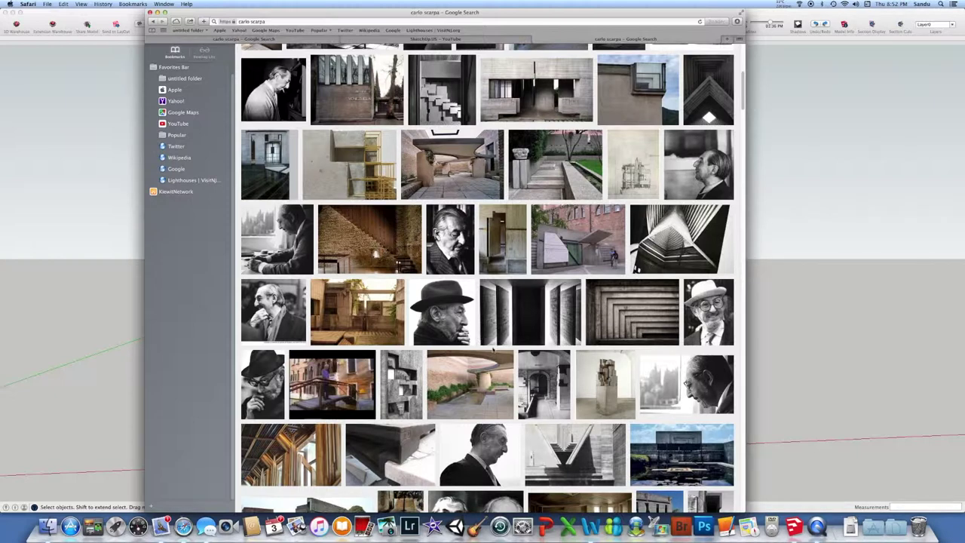
Return to SketchUp and open the horizontal beam group just above the lowest beam for editing.
{"action": "left_click", "coordinate": [818, 341]}
{"action": "scroll", "coordinate": [640, 329], "scroll_direction": "down", "scroll_amount": 2}
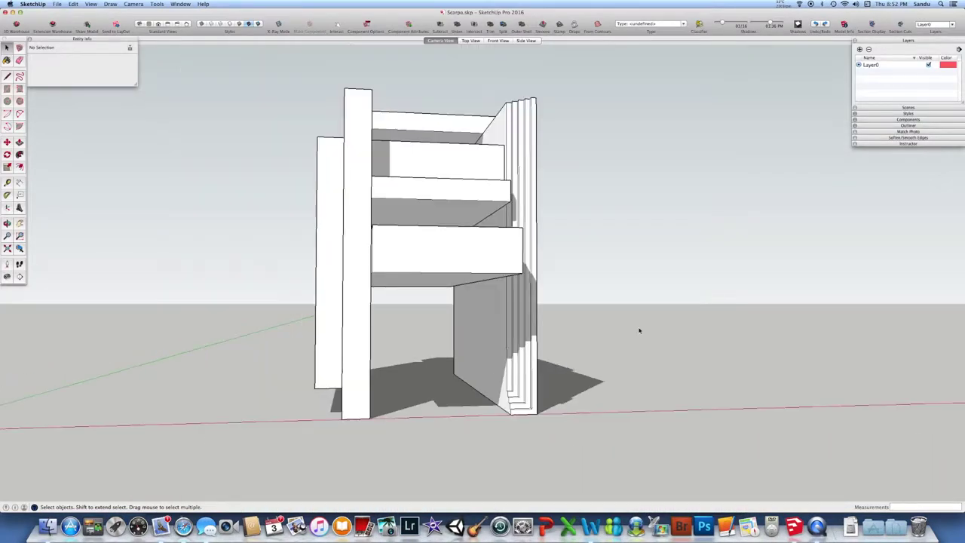
{"action": "scroll", "coordinate": [609, 352], "scroll_direction": "up", "scroll_amount": 3}
{"action": "mouse_move", "coordinate": [607, 352]}
{"action": "middle_mouse_down"}
{"action": "mouse_move", "coordinate": [595, 377]}
{"action": "mouse_move", "coordinate": [566, 366]}
{"action": "mouse_move", "coordinate": [595, 334]}
{"action": "mouse_move", "coordinate": [590, 385]}
{"action": "mouse_move", "coordinate": [601, 370]}
{"action": "middle_mouse_up"}
{"action": "scroll", "coordinate": [600, 375], "scroll_direction": "down", "scroll_amount": 1}
{"action": "scroll", "coordinate": [600, 373], "scroll_direction": "down", "scroll_amount": 2}
{"action": "scroll", "coordinate": [559, 364], "scroll_direction": "up", "scroll_amount": 3}
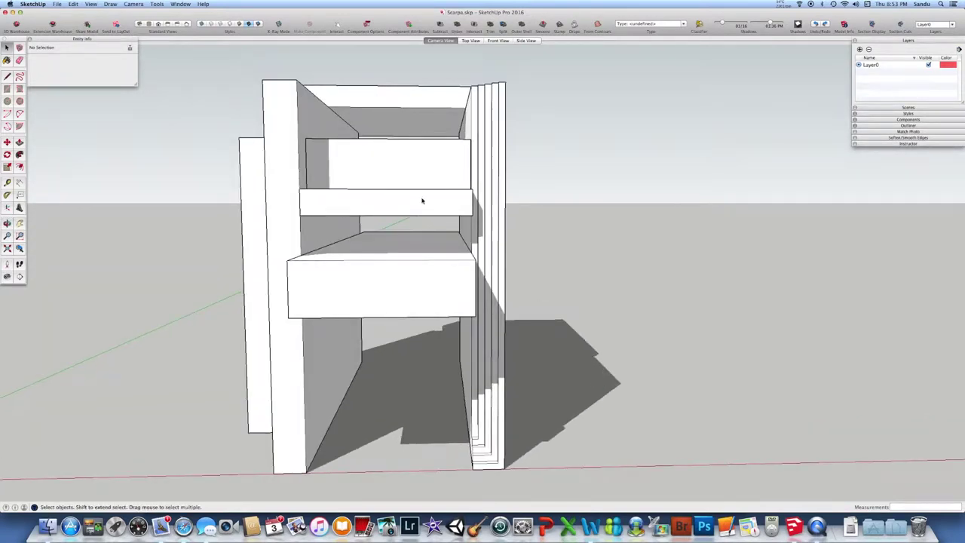
{"action": "mouse_move", "coordinate": [422, 201]}
{"action": "middle_mouse_down"}
{"action": "mouse_move", "coordinate": [430, 204]}
{"action": "mouse_move", "coordinate": [388, 215]}
{"action": "mouse_move", "coordinate": [416, 221]}
{"action": "middle_mouse_up"}
{"action": "left_click", "coordinate": [404, 215]}
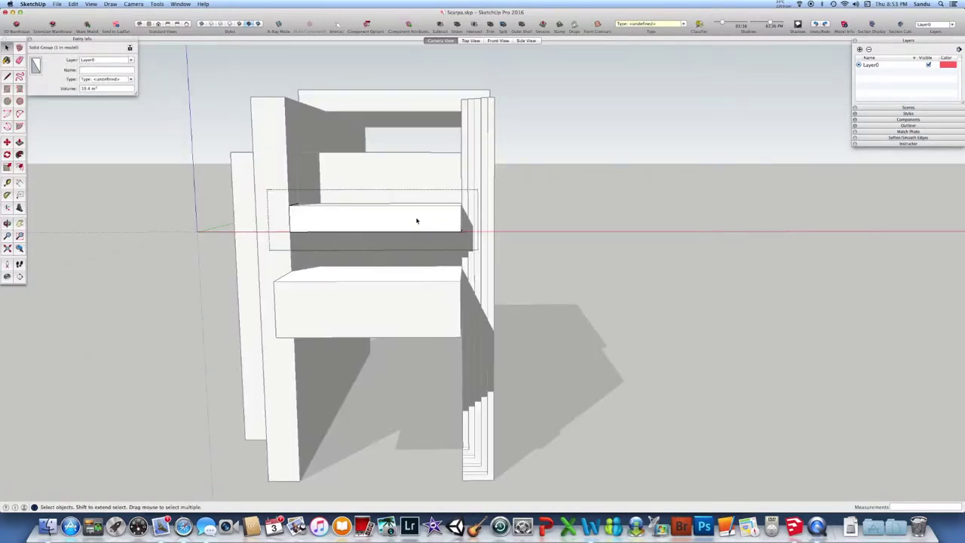
{"action": "double_click", "coordinate": [416, 220]}
{"action": "middle_click_drag", "start_coordinate": [480, 237], "coordinate": [444, 232]}
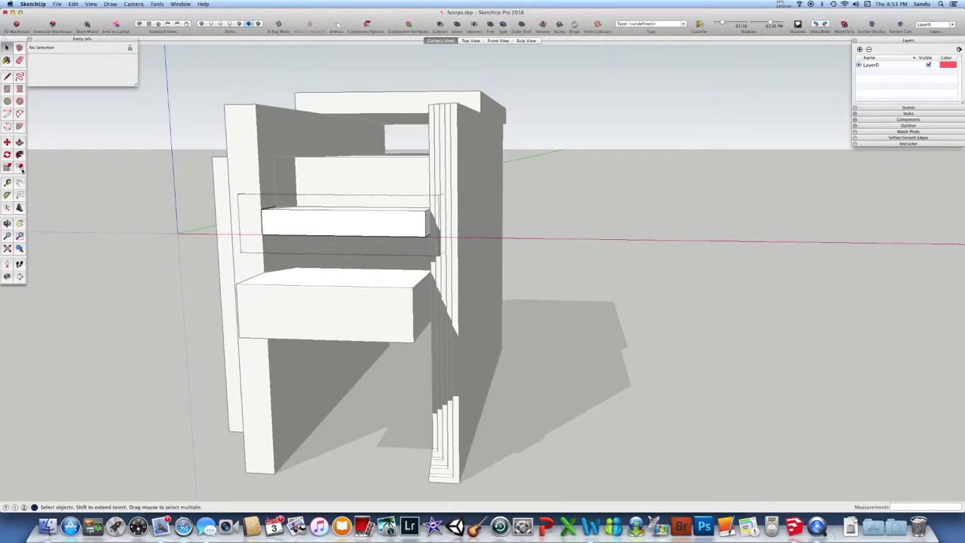
Offset the bottom and right edges of the beam's front face inward by 0.1 m.
{"action": "left_click", "coordinate": [424, 235]}
{"action": "right_click", "coordinate": [426, 234]}
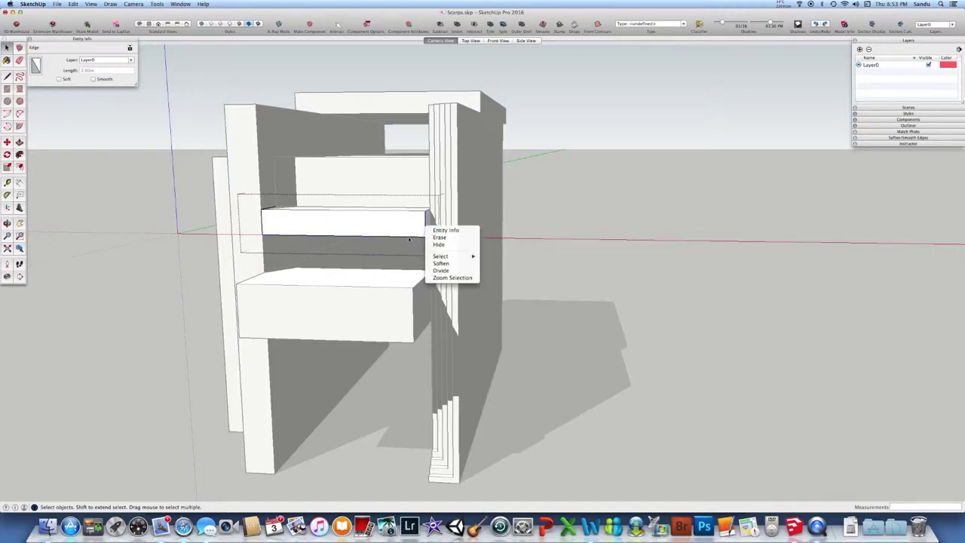
{"action": "left_click", "coordinate": [423, 239]}
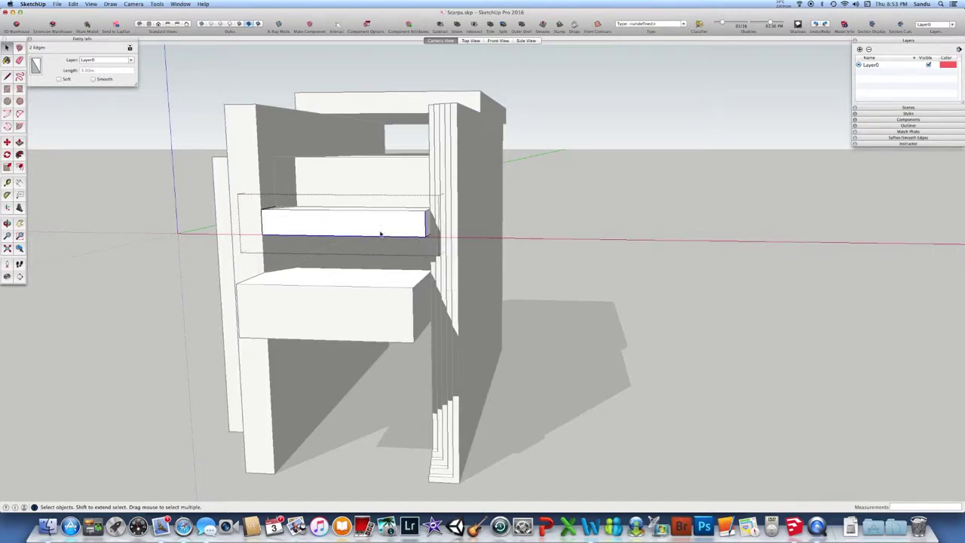
{"action": "left_click", "coordinate": [281, 237], "text": "shift"}
{"action": "key", "text": "f"}
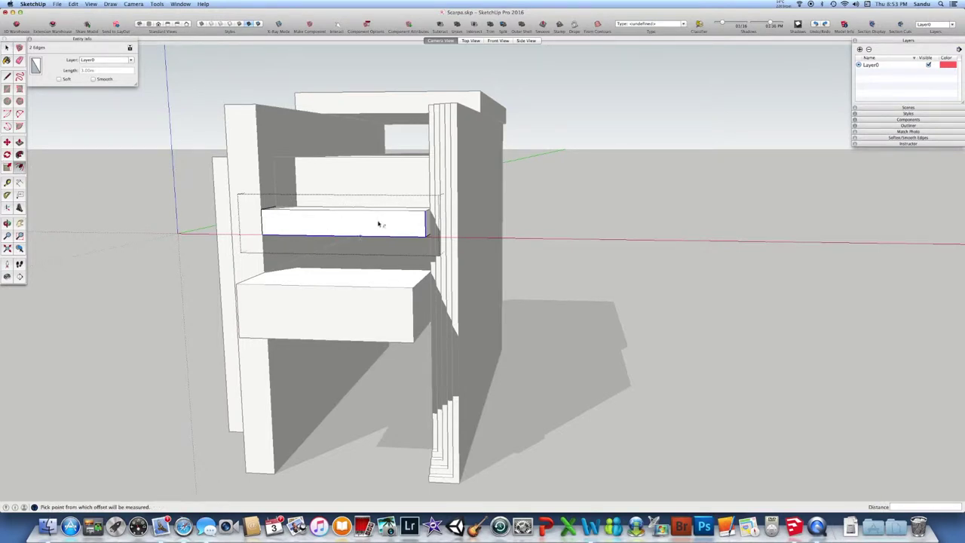
{"action": "left_click", "coordinate": [406, 233]}
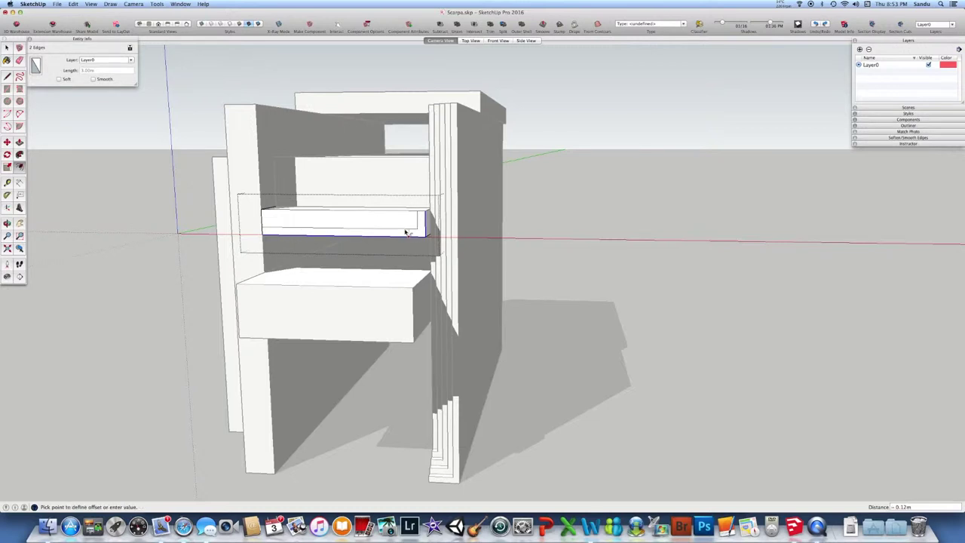
{"action": "type", "text": ".1"}
{"action": "key", "text": "Return"}
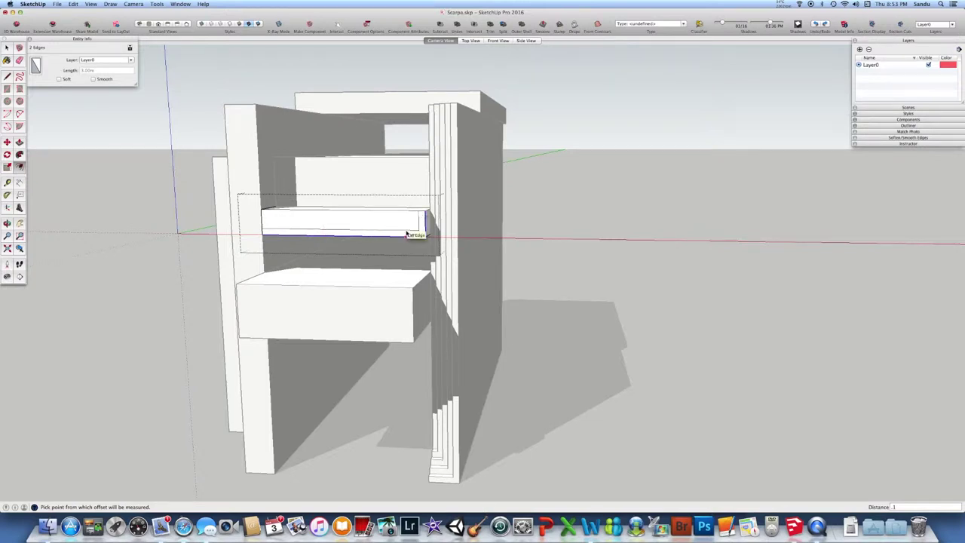
{"action": "key", "text": "space"}
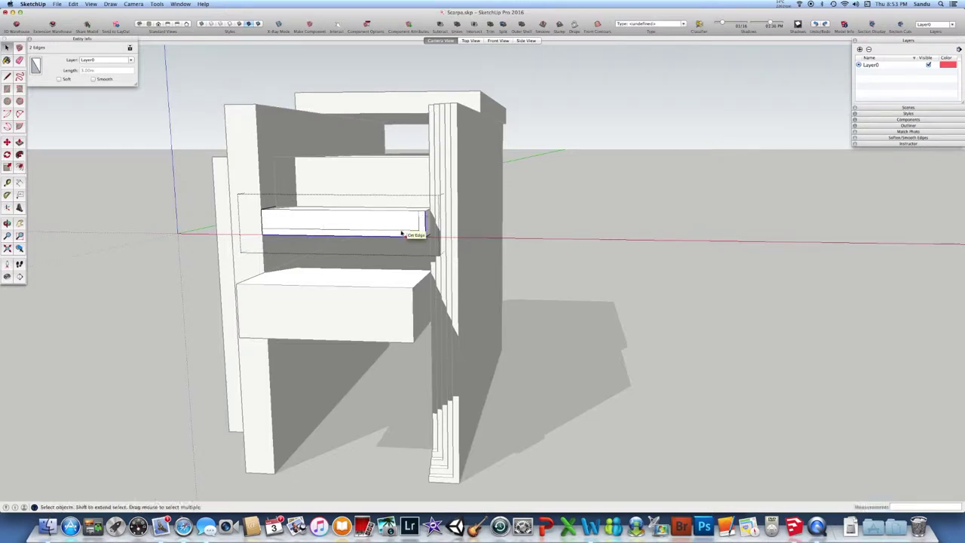
Offset the new inner pair of edges on the beam's front face inward by another 0.1 m.
{"action": "left_click", "coordinate": [403, 235]}
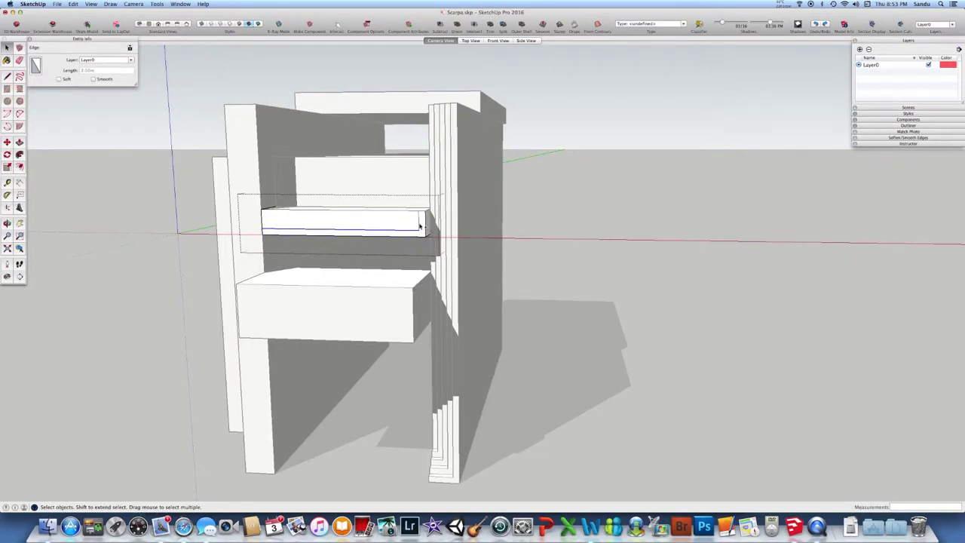
{"action": "left_click", "coordinate": [407, 227]}
{"action": "left_click", "coordinate": [414, 234]}
{"action": "left_click", "coordinate": [420, 225], "text": "shift"}
{"action": "key", "text": "f"}
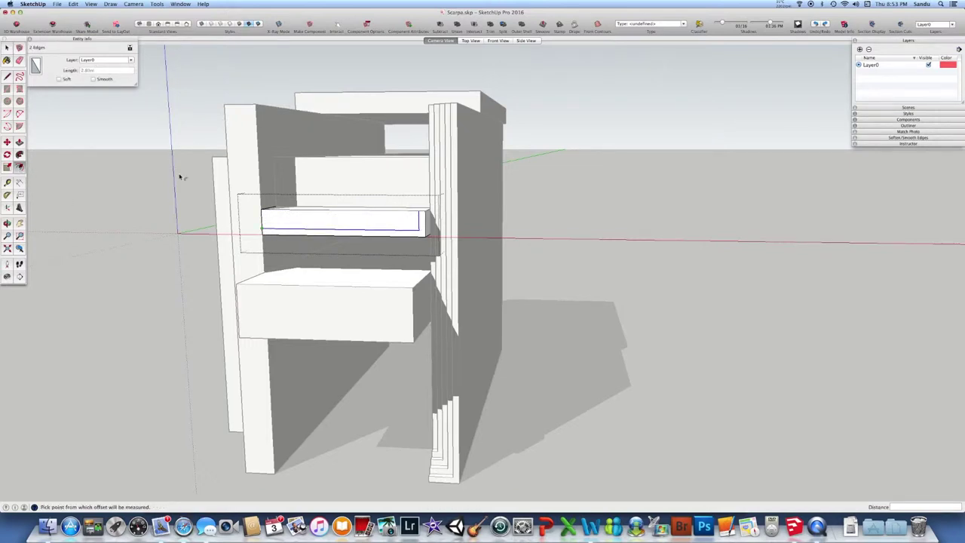
{"action": "left_click", "coordinate": [413, 230]}
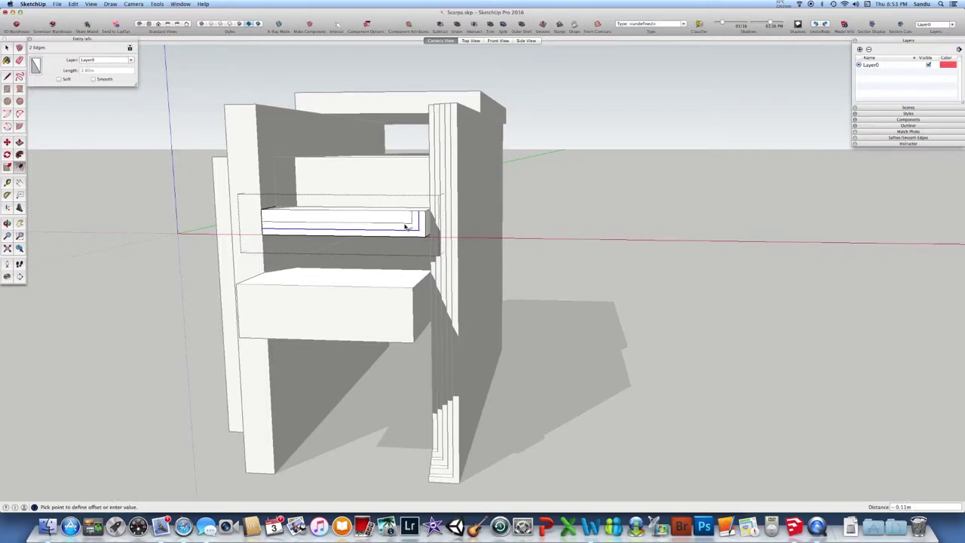
{"action": "left_click", "coordinate": [409, 228]}
{"action": "key", "text": "super+z"}
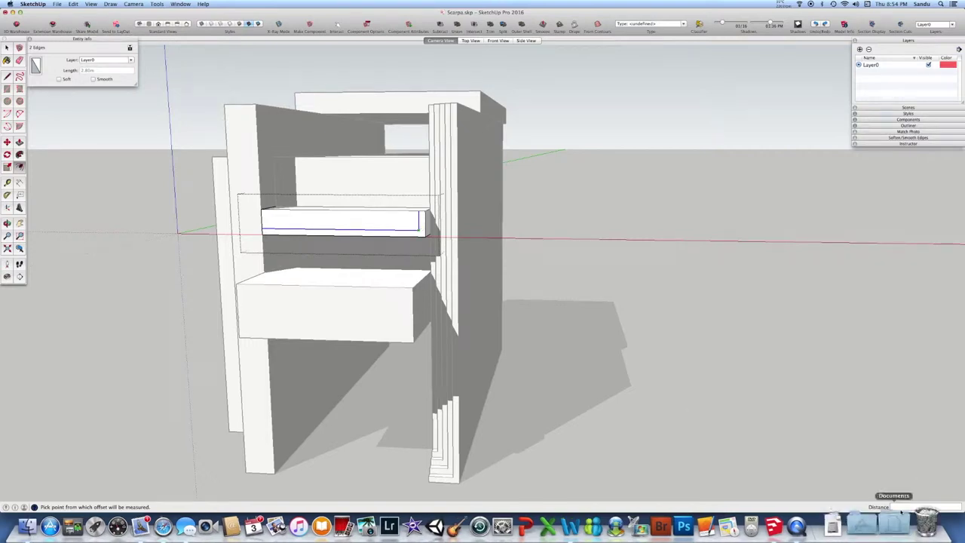
{"action": "left_click", "coordinate": [402, 223]}
{"action": "type", "text": ".1"}
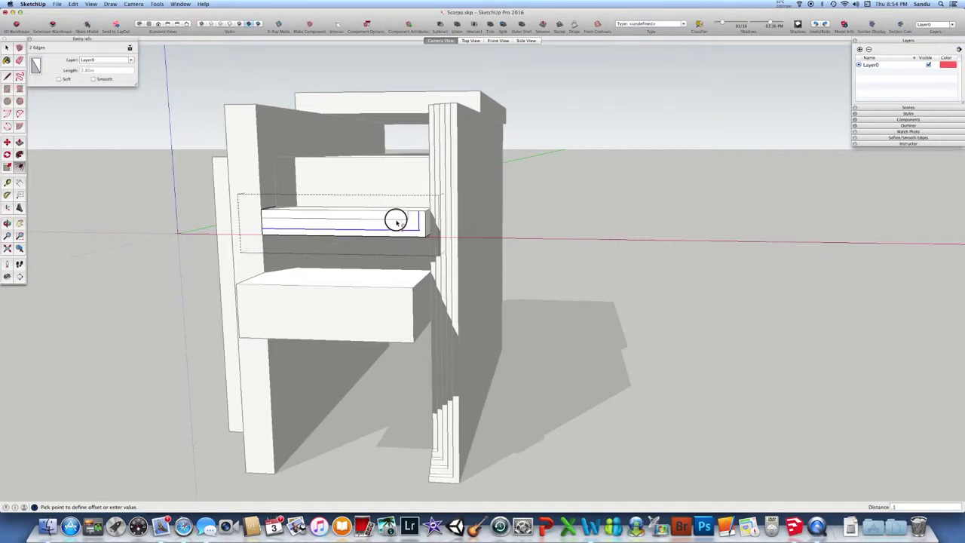
{"action": "key", "text": "Return"}
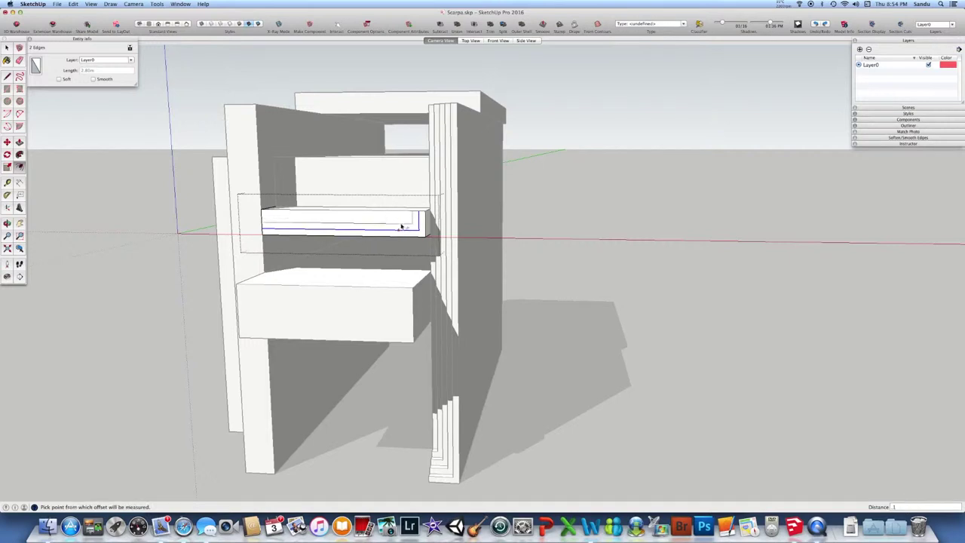
{"action": "key", "text": "space"}
Offset the second inset pair of edges on the beam's front face inward by 0.1 m to form a third line pair.
{"action": "left_click", "coordinate": [403, 223]}
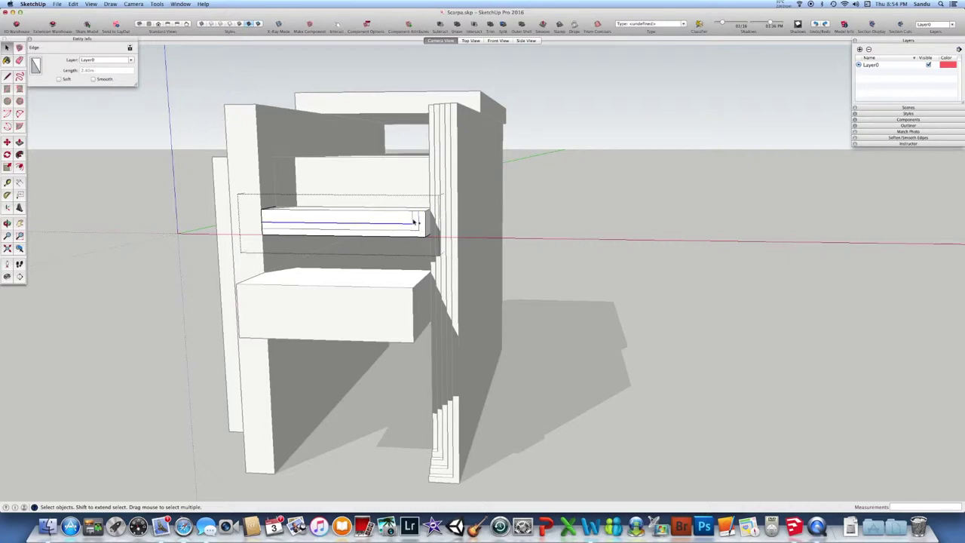
{"action": "left_click", "coordinate": [412, 220], "text": "shift"}
{"action": "left_click", "coordinate": [395, 219], "text": "shift"}
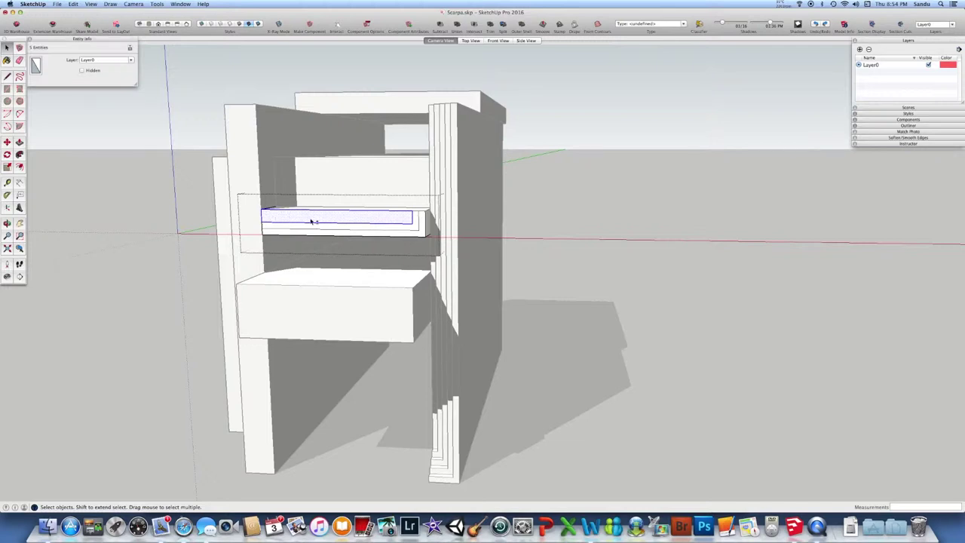
{"action": "left_click", "coordinate": [259, 210], "text": "shift"}
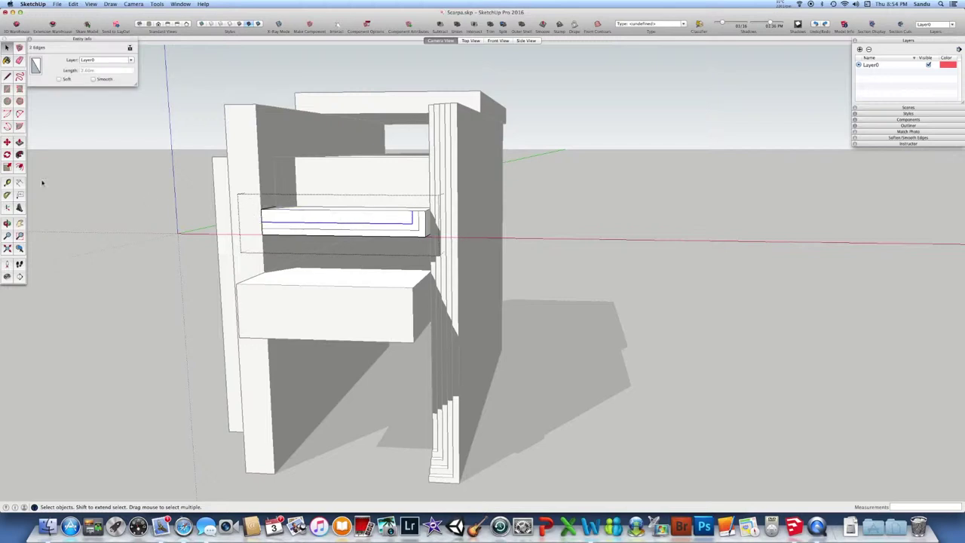
{"action": "left_click", "coordinate": [20, 167]}
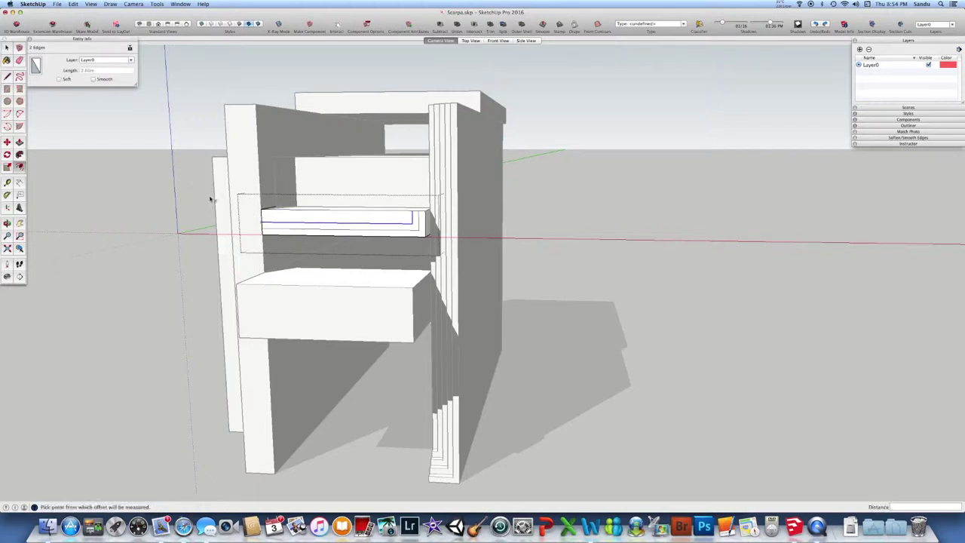
{"action": "double_click", "coordinate": [322, 223]}
Push the first strip inside the outermost one on the beam's front face back by 0.1 m.
{"action": "middle_click_drag", "start_coordinate": [417, 228], "coordinate": [474, 264]}
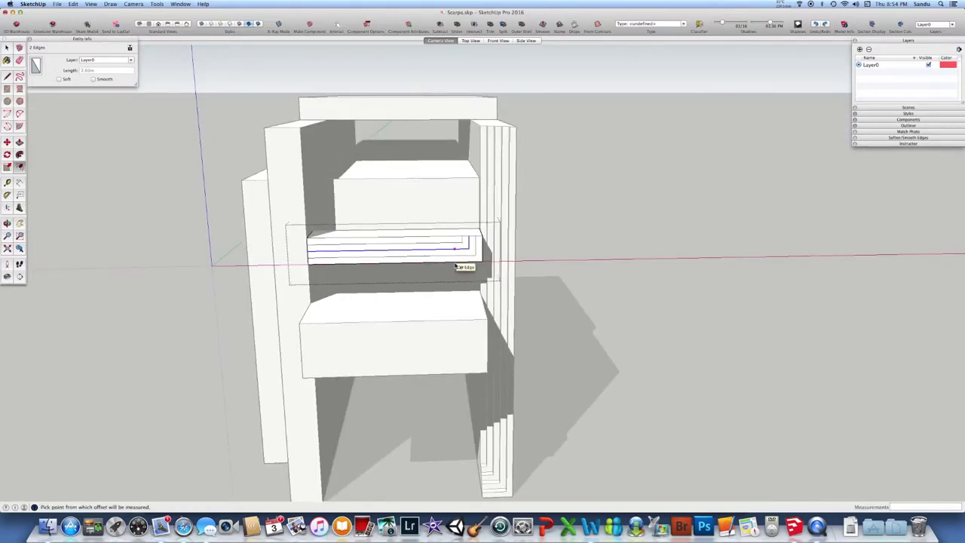
{"action": "key", "text": "p"}
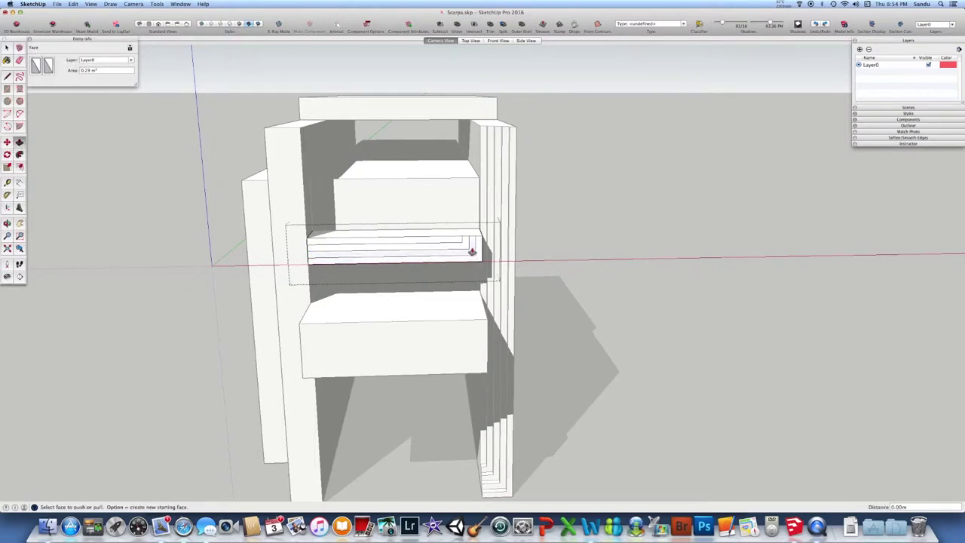
{"action": "left_click_drag", "start_coordinate": [471, 251], "coordinate": [471, 241]}
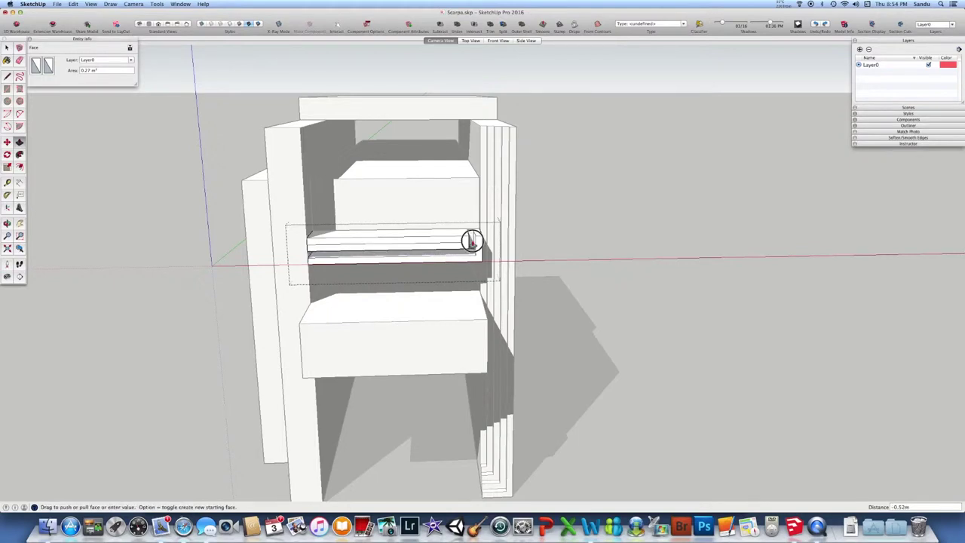
{"action": "key", "text": "BackSpace"}
{"action": "key", "text": "Return"}
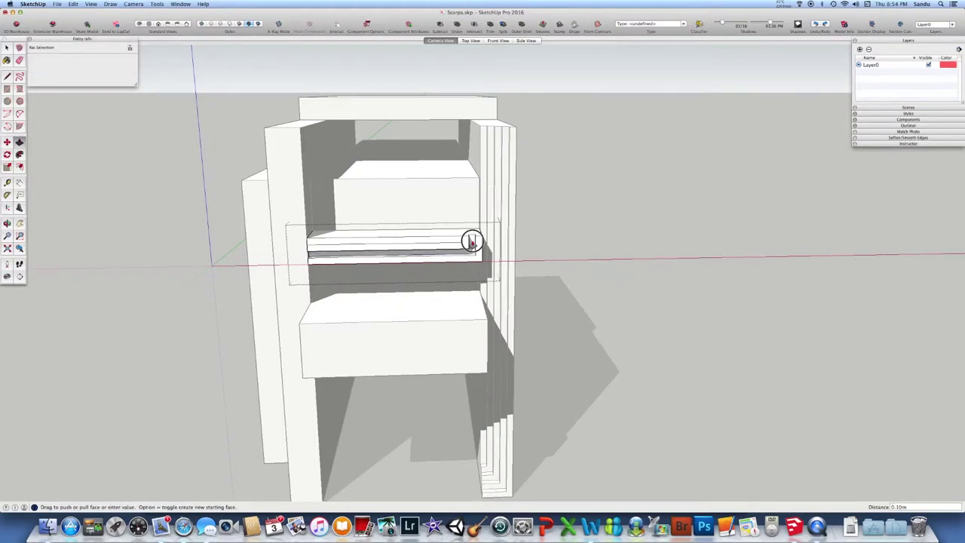
{"action": "left_click", "coordinate": [471, 241]}
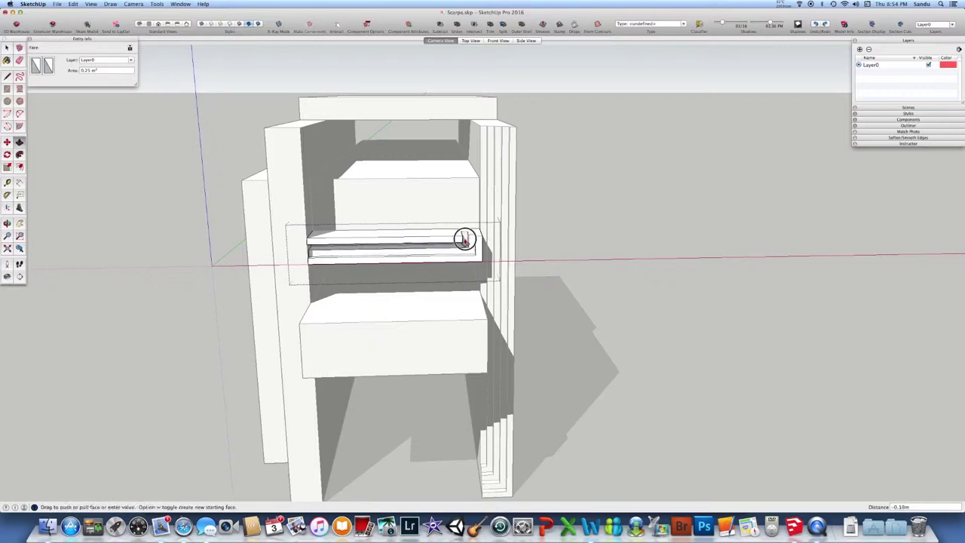
Push the two remaining inner strips of the beam's front face progressively deeper, the innermost by 0.3 m.
{"action": "left_click", "coordinate": [464, 239]}
{"action": "key", "text": "Return"}
{"action": "left_click", "coordinate": [452, 238]}
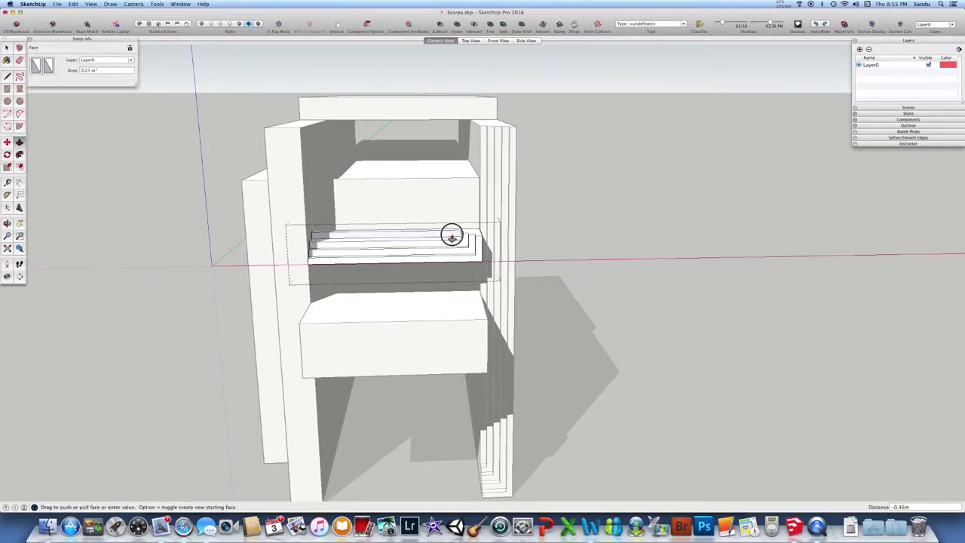
{"action": "type", "text": ".1"}
{"action": "key", "text": "Return"}
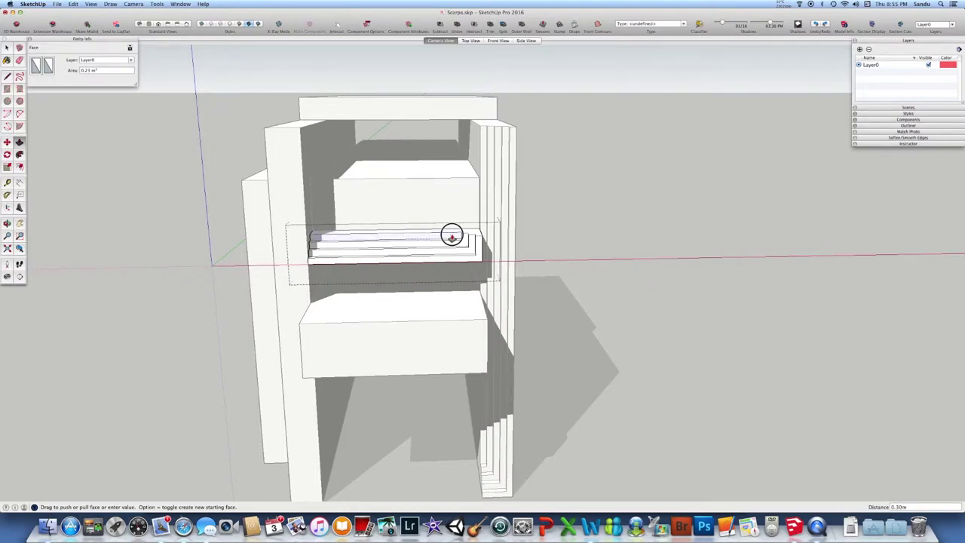
{"action": "left_click", "coordinate": [452, 236]}
{"action": "middle_click_drag", "start_coordinate": [451, 236], "coordinate": [306, 251]}
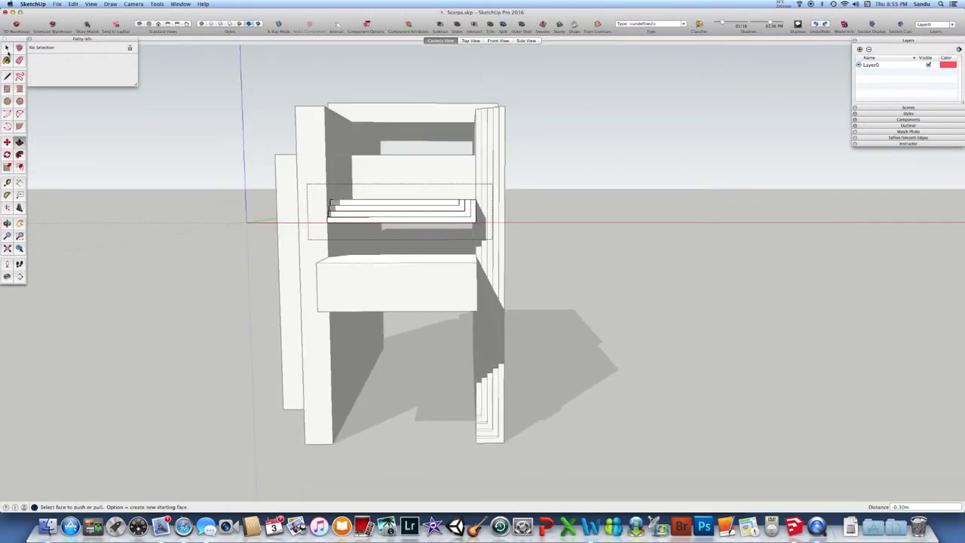
{"action": "key", "text": "space"}
{"action": "mouse_move", "coordinate": [328, 275]}
{"action": "middle_mouse_down"}
{"action": "mouse_move", "coordinate": [435, 366]}
{"action": "mouse_move", "coordinate": [420, 344]}
{"action": "middle_mouse_up"}
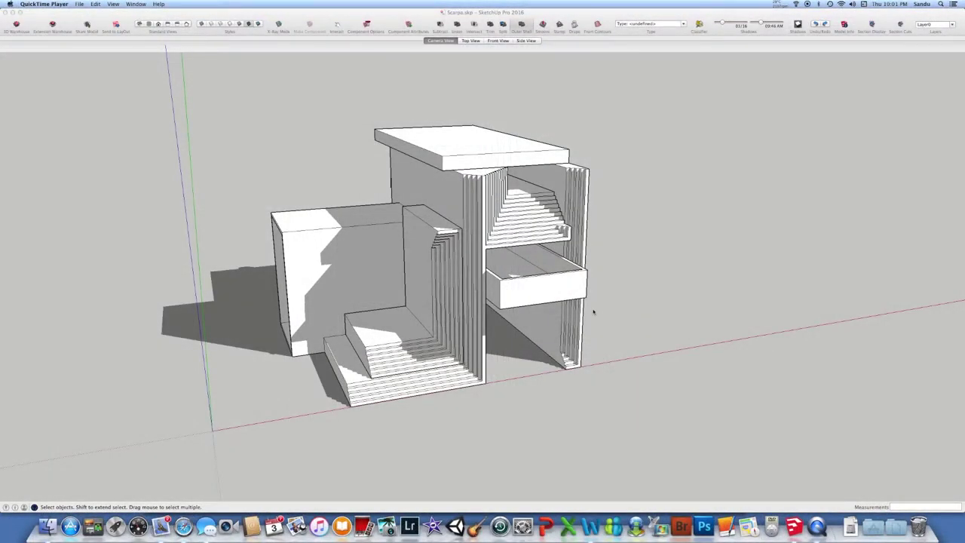
Switch to SketchUp and examine the finished structure, focusing on the stepped base and the side wall.
{"action": "middle_click", "coordinate": [593, 304]}
{"action": "middle_click", "coordinate": [545, 279]}
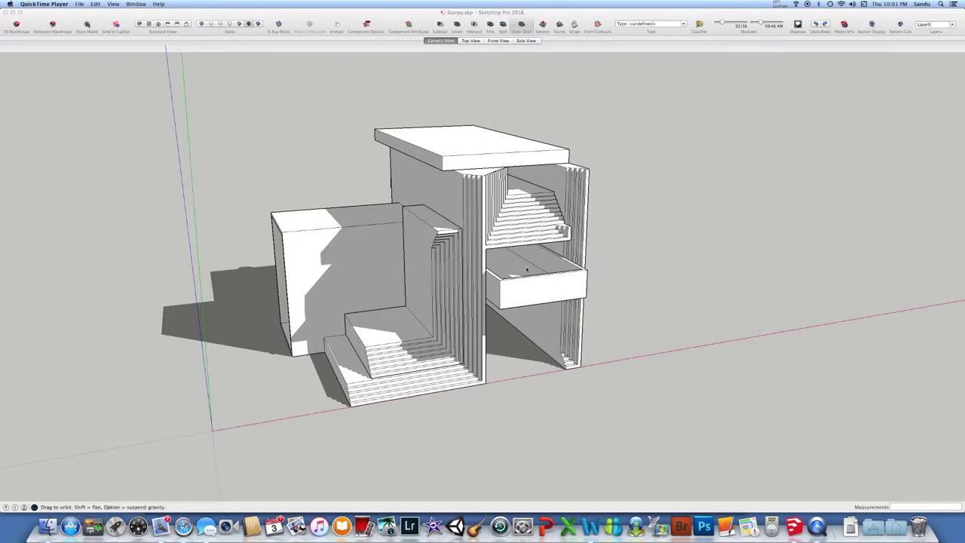
{"action": "left_click", "coordinate": [793, 525]}
{"action": "middle_click_drag", "start_coordinate": [377, 289], "coordinate": [404, 256]}
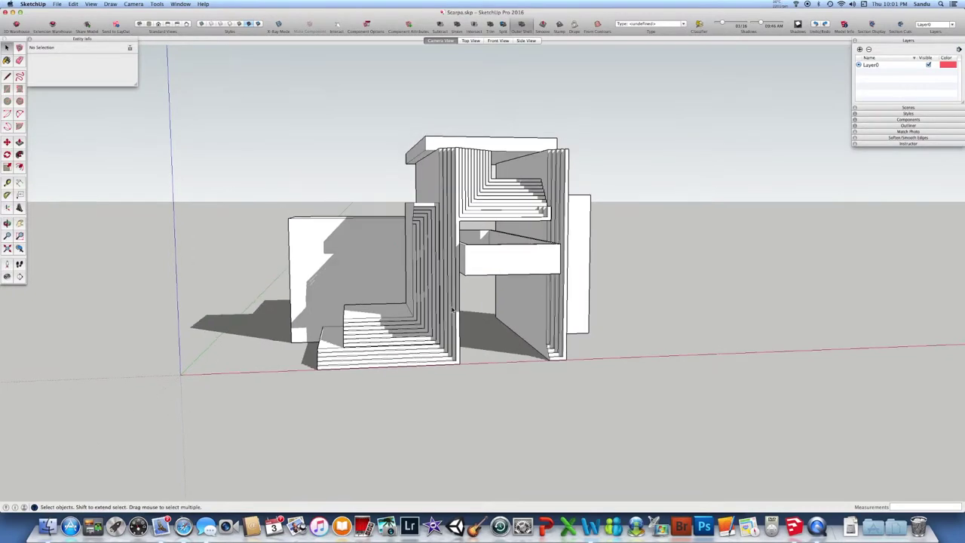
{"action": "scroll", "coordinate": [478, 338], "scroll_direction": "up", "scroll_amount": 3}
{"action": "middle_click_drag", "start_coordinate": [482, 233], "coordinate": [414, 302]}
{"action": "left_click", "coordinate": [423, 336]}
{"action": "left_click", "coordinate": [424, 336]}
{"action": "left_click", "coordinate": [513, 369]}
{"action": "scroll", "coordinate": [440, 323], "scroll_direction": "up", "scroll_amount": 3}
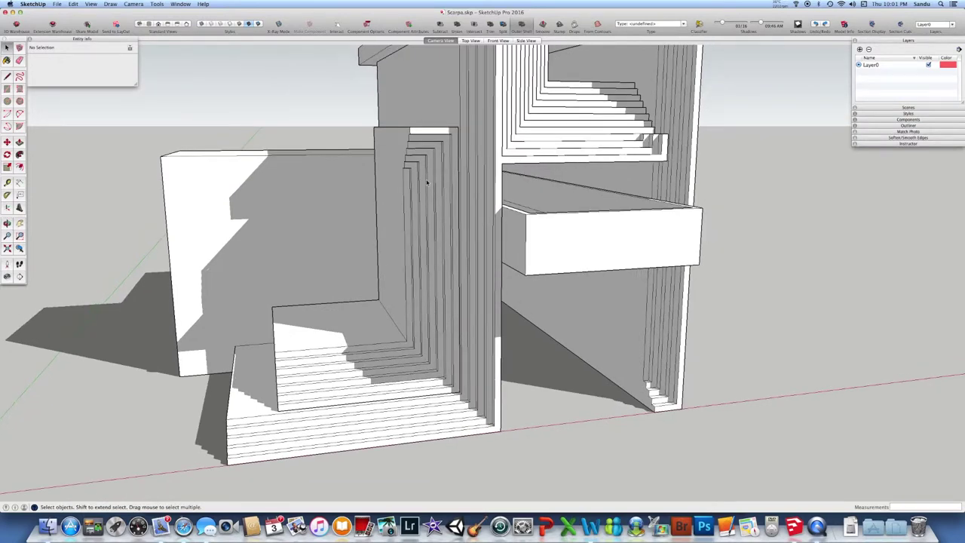
Open the small stepped L-shaped group, select its upper and right outer edges for inspection, and leave the group.
{"action": "left_click", "coordinate": [436, 130]}
{"action": "double_click", "coordinate": [437, 130]}
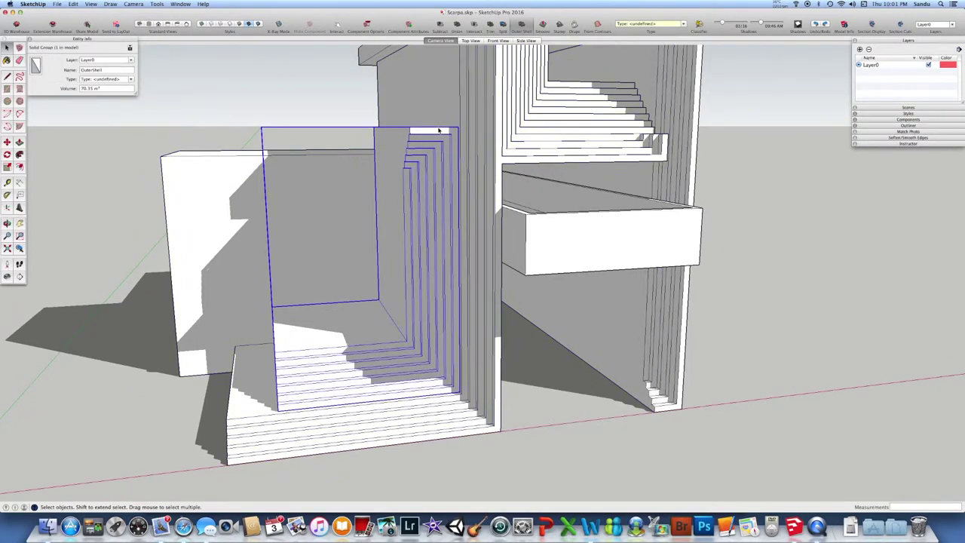
{"action": "double_click", "coordinate": [440, 131]}
{"action": "left_click", "coordinate": [455, 157]}
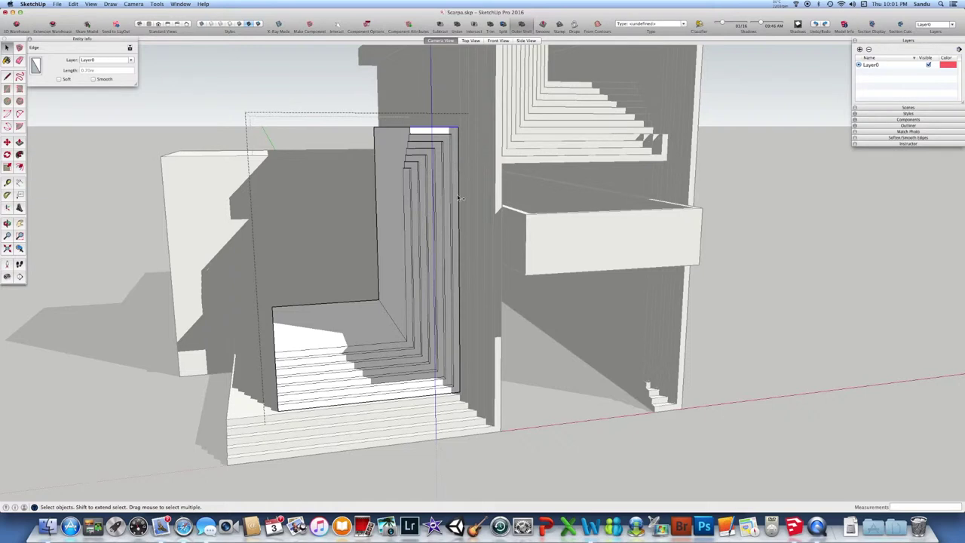
{"action": "left_click", "coordinate": [460, 198], "text": "shift"}
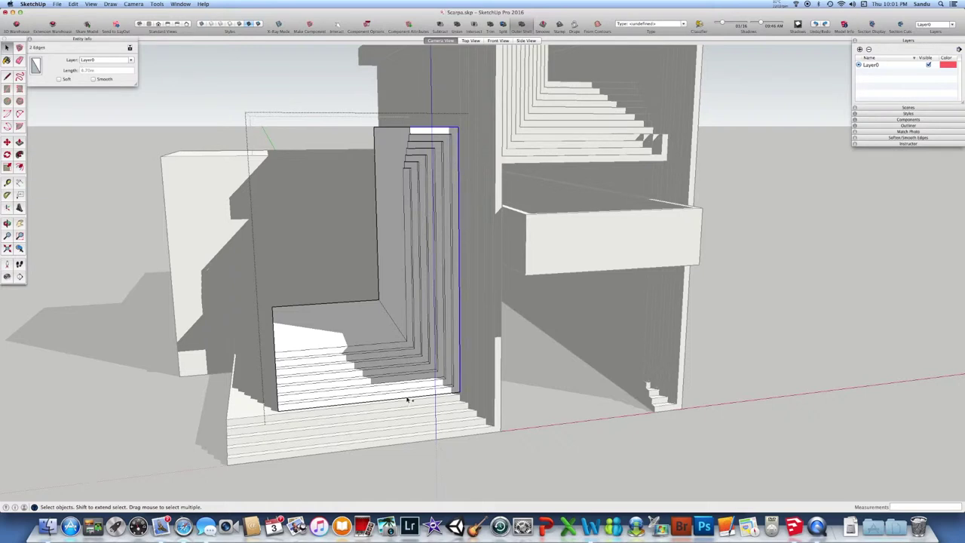
{"action": "left_click", "coordinate": [363, 270]}
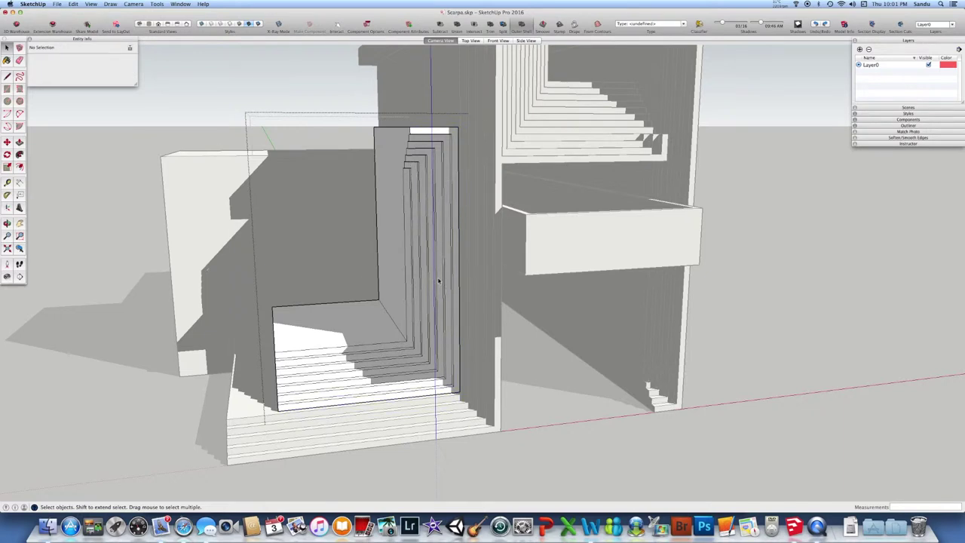
{"action": "mouse_move", "coordinate": [438, 281]}
{"action": "middle_mouse_down"}
{"action": "mouse_move", "coordinate": [431, 276]}
{"action": "mouse_move", "coordinate": [455, 253]}
{"action": "mouse_move", "coordinate": [430, 269]}
{"action": "middle_mouse_up"}
{"action": "left_click", "coordinate": [545, 350]}
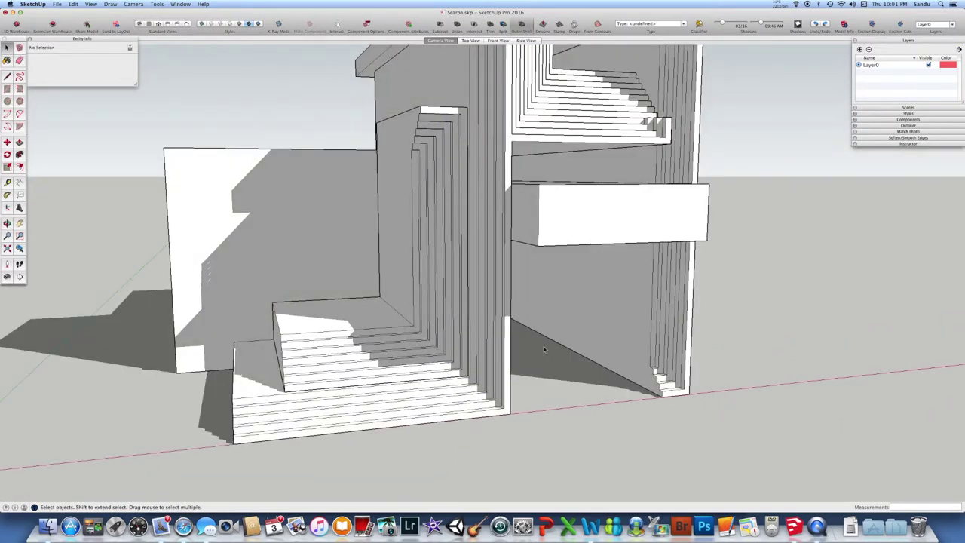
Examine the structure from the back and all around, including the undetailed rear sides of the walls and boxes.
{"action": "mouse_move", "coordinate": [553, 362]}
{"action": "middle_mouse_down"}
{"action": "mouse_move", "coordinate": [527, 324]}
{"action": "mouse_move", "coordinate": [549, 308]}
{"action": "mouse_move", "coordinate": [517, 286]}
{"action": "mouse_move", "coordinate": [532, 348]}
{"action": "mouse_move", "coordinate": [561, 291]}
{"action": "mouse_move", "coordinate": [502, 337]}
{"action": "mouse_move", "coordinate": [626, 324]}
{"action": "mouse_move", "coordinate": [405, 336]}
{"action": "mouse_move", "coordinate": [545, 345]}
{"action": "mouse_move", "coordinate": [526, 361]}
{"action": "middle_mouse_up"}
{"action": "scroll", "coordinate": [550, 352], "scroll_direction": "down", "scroll_amount": 3}
{"action": "scroll", "coordinate": [530, 314], "scroll_direction": "down", "scroll_amount": 3}
{"action": "scroll", "coordinate": [517, 286], "scroll_direction": "up", "scroll_amount": 3}
{"action": "scroll", "coordinate": [545, 306], "scroll_direction": "down", "scroll_amount": 3}
{"action": "scroll", "coordinate": [551, 307], "scroll_direction": "down", "scroll_amount": 2}
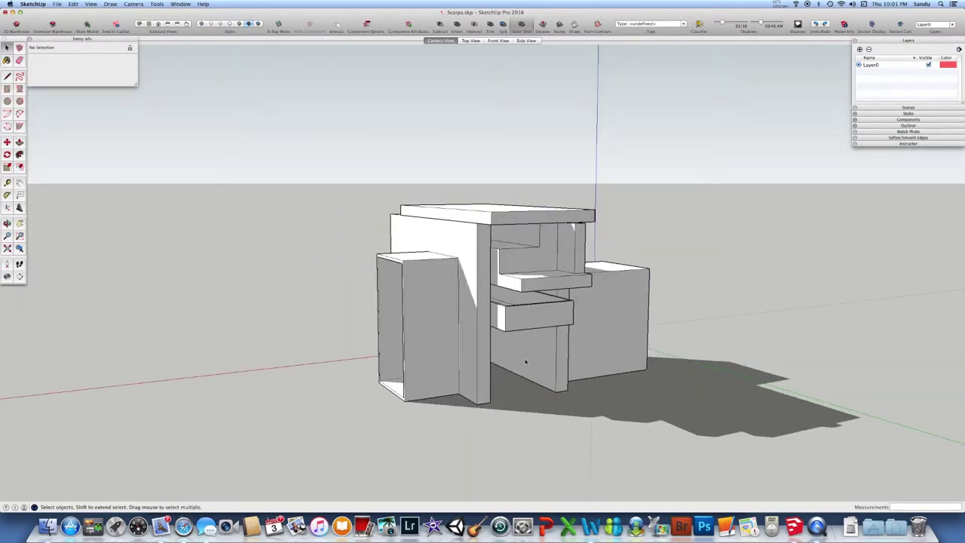
{"action": "mouse_move", "coordinate": [482, 403]}
{"action": "middle_mouse_down"}
{"action": "mouse_move", "coordinate": [560, 384]}
{"action": "mouse_move", "coordinate": [351, 392]}
{"action": "mouse_move", "coordinate": [400, 383]}
{"action": "mouse_move", "coordinate": [432, 410]}
{"action": "mouse_move", "coordinate": [553, 422]}
{"action": "mouse_move", "coordinate": [472, 425]}
{"action": "mouse_move", "coordinate": [500, 424]}
{"action": "mouse_move", "coordinate": [498, 455]}
{"action": "mouse_move", "coordinate": [521, 423]}
{"action": "mouse_move", "coordinate": [340, 402]}
{"action": "middle_mouse_up"}
{"action": "scroll", "coordinate": [500, 380], "scroll_direction": "up", "scroll_amount": 5}
{"action": "scroll", "coordinate": [524, 428], "scroll_direction": "up", "scroll_amount": 3}
Select the large outer stepped group to inspect its extent, deselect it, and select the roof slab.
{"action": "left_click", "coordinate": [527, 437]}
{"action": "scroll", "coordinate": [498, 455], "scroll_direction": "down", "scroll_amount": 2}
{"action": "scroll", "coordinate": [520, 414], "scroll_direction": "up", "scroll_amount": 2}
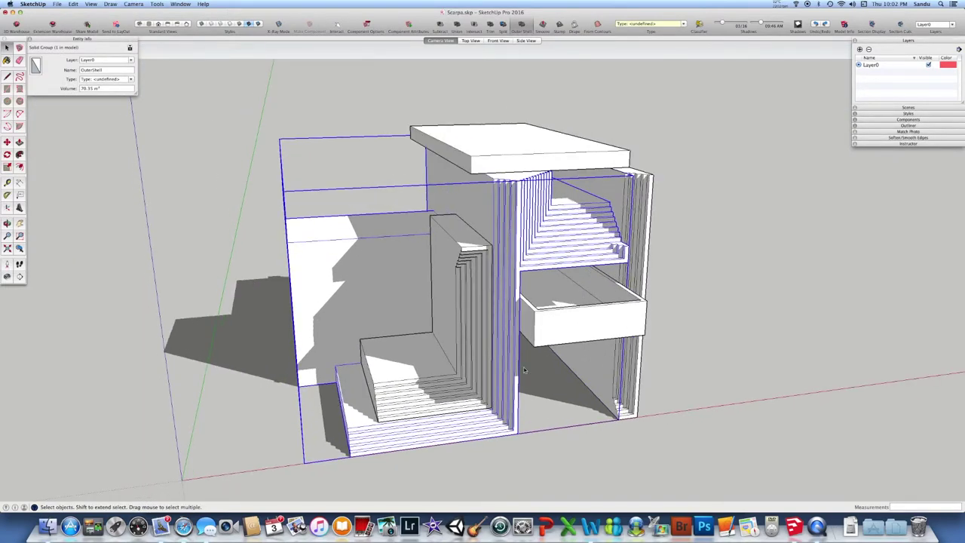
{"action": "mouse_move", "coordinate": [568, 251]}
{"action": "middle_mouse_down"}
{"action": "mouse_move", "coordinate": [530, 222]}
{"action": "mouse_move", "coordinate": [554, 223]}
{"action": "middle_mouse_up"}
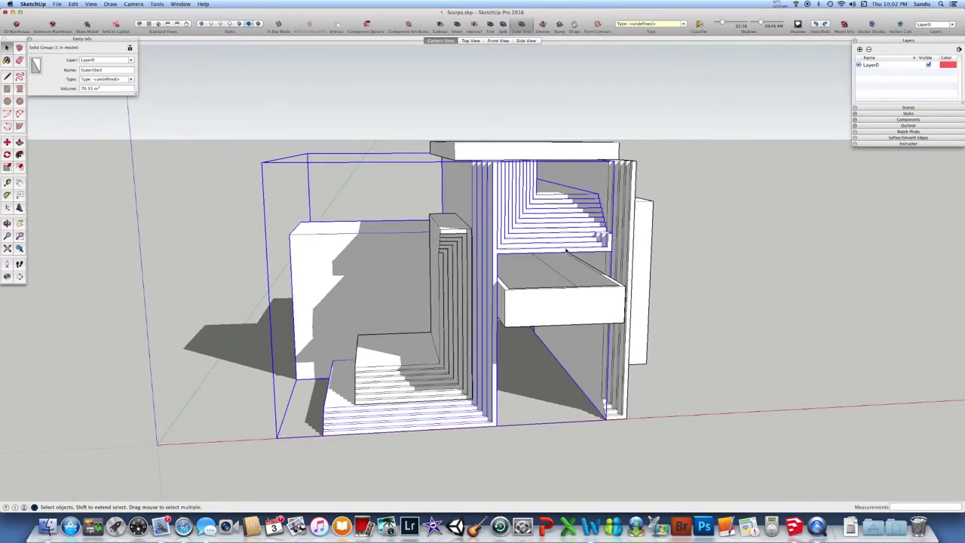
{"action": "left_click", "coordinate": [555, 375]}
{"action": "mouse_move", "coordinate": [556, 375]}
{"action": "middle_mouse_down"}
{"action": "mouse_move", "coordinate": [573, 357]}
{"action": "mouse_move", "coordinate": [510, 354]}
{"action": "mouse_move", "coordinate": [521, 329]}
{"action": "mouse_move", "coordinate": [505, 305]}
{"action": "mouse_move", "coordinate": [547, 327]}
{"action": "mouse_move", "coordinate": [500, 327]}
{"action": "mouse_move", "coordinate": [500, 347]}
{"action": "mouse_move", "coordinate": [577, 298]}
{"action": "middle_mouse_up"}
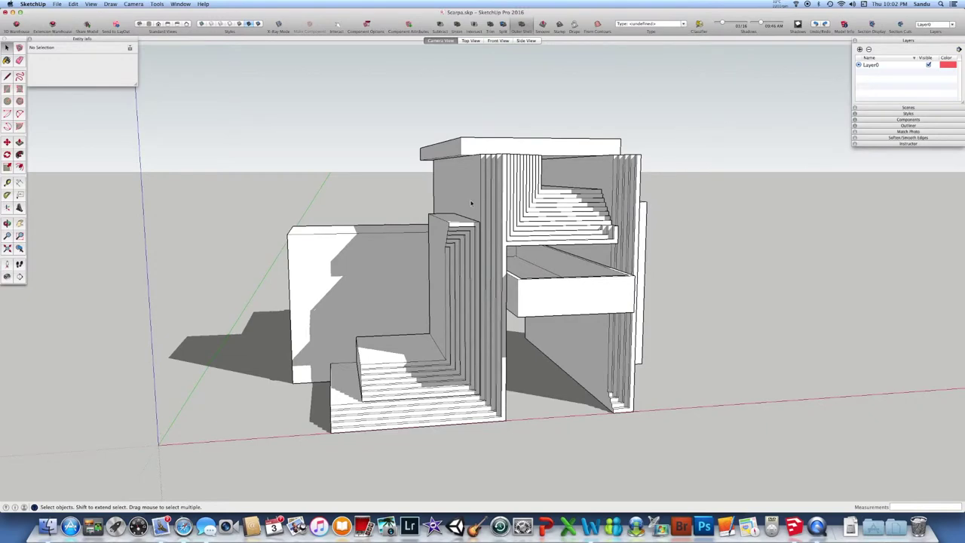
{"action": "middle_click_drag", "start_coordinate": [476, 193], "coordinate": [475, 208]}
{"action": "left_click", "coordinate": [475, 171]}
{"action": "mouse_move", "coordinate": [537, 269]}
{"action": "middle_mouse_down"}
{"action": "mouse_move", "coordinate": [526, 249]}
{"action": "mouse_move", "coordinate": [430, 232]}
{"action": "mouse_move", "coordinate": [523, 276]}
{"action": "mouse_move", "coordinate": [585, 280]}
{"action": "mouse_move", "coordinate": [482, 299]}
{"action": "mouse_move", "coordinate": [484, 323]}
{"action": "mouse_move", "coordinate": [527, 325]}
{"action": "mouse_move", "coordinate": [537, 337]}
{"action": "mouse_move", "coordinate": [555, 324]}
{"action": "middle_mouse_up"}
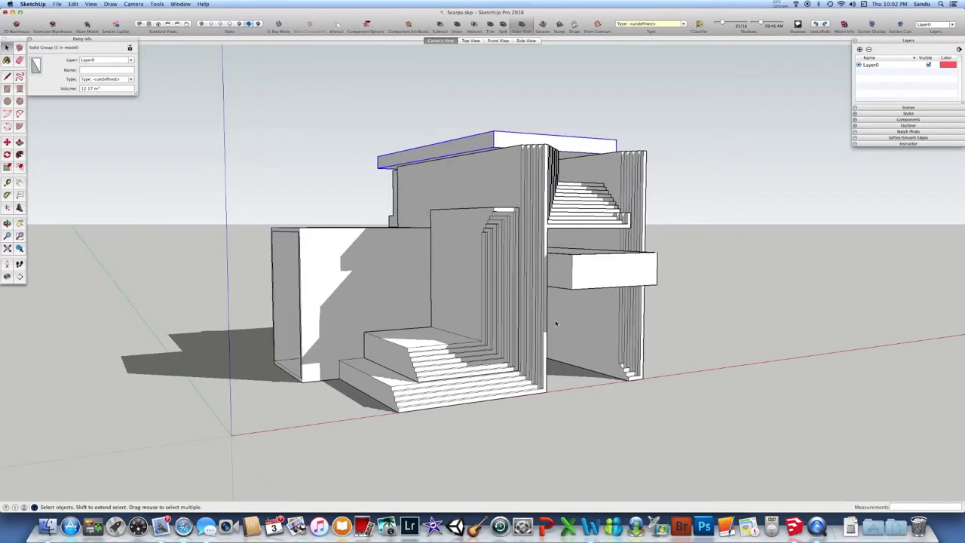
Inspect the overlapping volumes from above and below in X-Ray mode, and restore the opaque display.
{"action": "left_click", "coordinate": [278, 24]}
{"action": "middle_click_drag", "start_coordinate": [407, 113], "coordinate": [301, 142]}
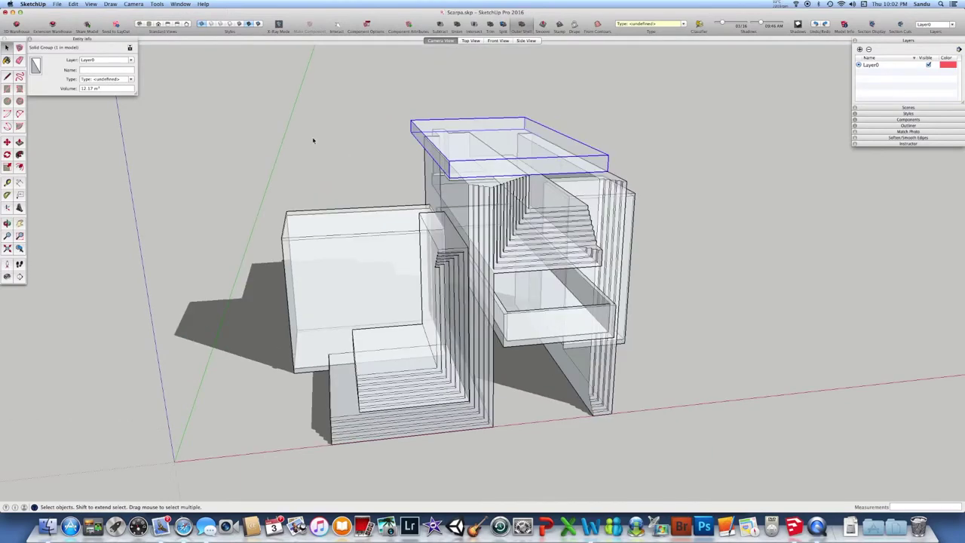
{"action": "middle_click_drag", "start_coordinate": [371, 183], "coordinate": [367, 157]}
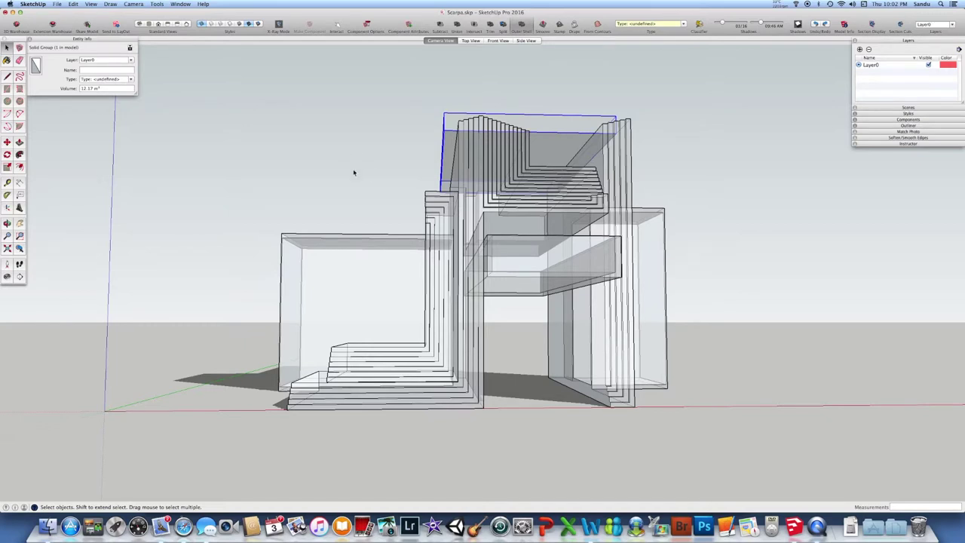
{"action": "left_click", "coordinate": [279, 27]}
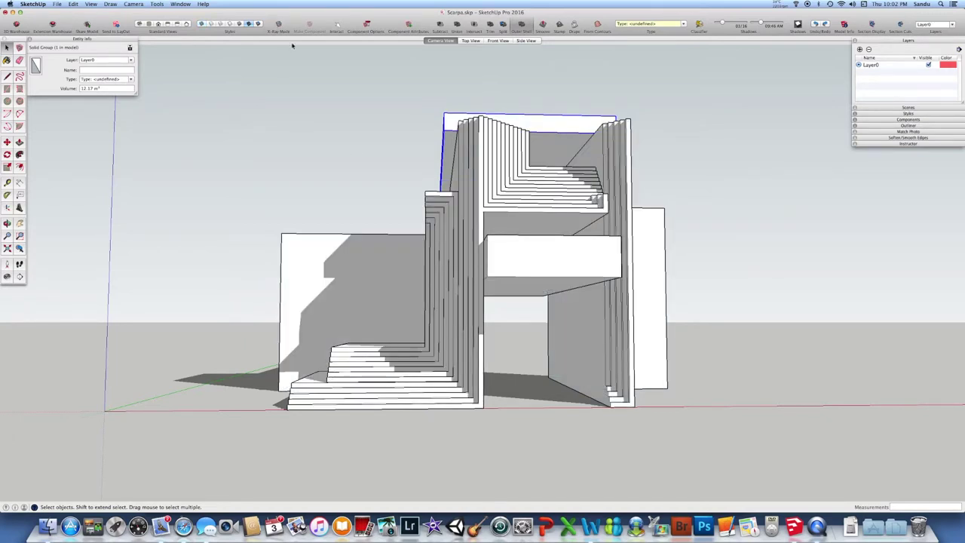
Examine the stepped front details from several angles, ending close to the steps at the foot of the right-hand wall.
{"action": "middle_click_drag", "start_coordinate": [354, 165], "coordinate": [301, 183]}
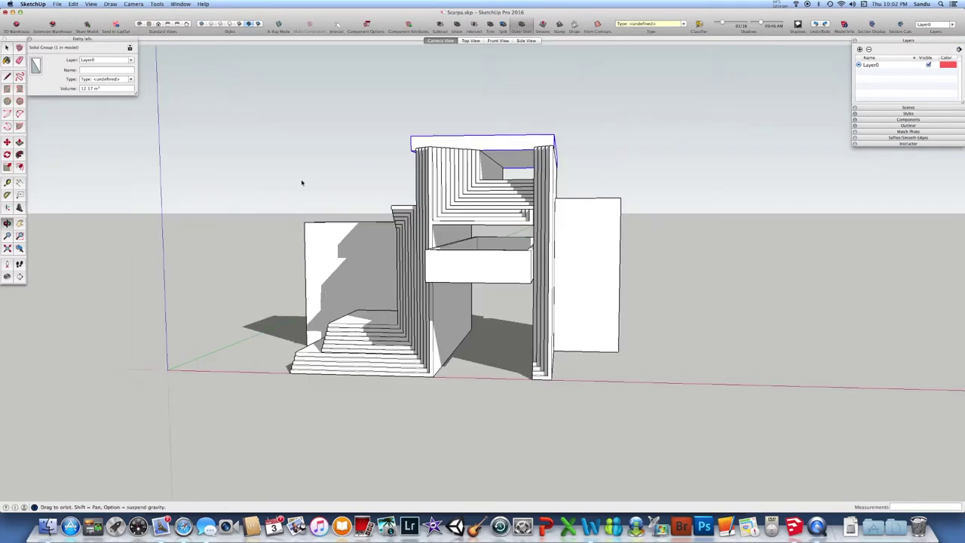
{"action": "middle_click_drag", "start_coordinate": [420, 193], "coordinate": [216, 202]}
{"action": "middle_click_drag", "start_coordinate": [346, 223], "coordinate": [179, 235]}
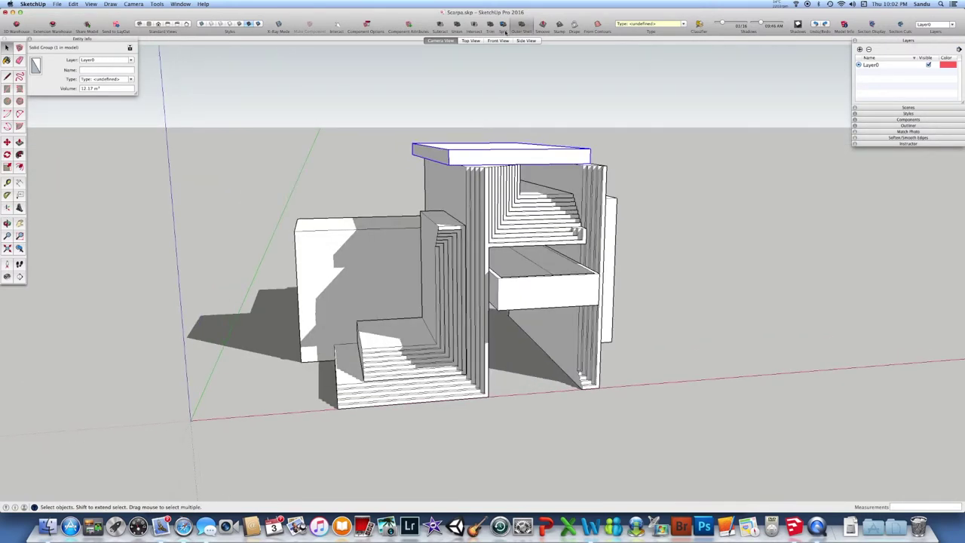
{"action": "middle_click_drag", "start_coordinate": [468, 158], "coordinate": [438, 225]}
{"action": "scroll", "coordinate": [443, 233], "scroll_direction": "up", "scroll_amount": 2}
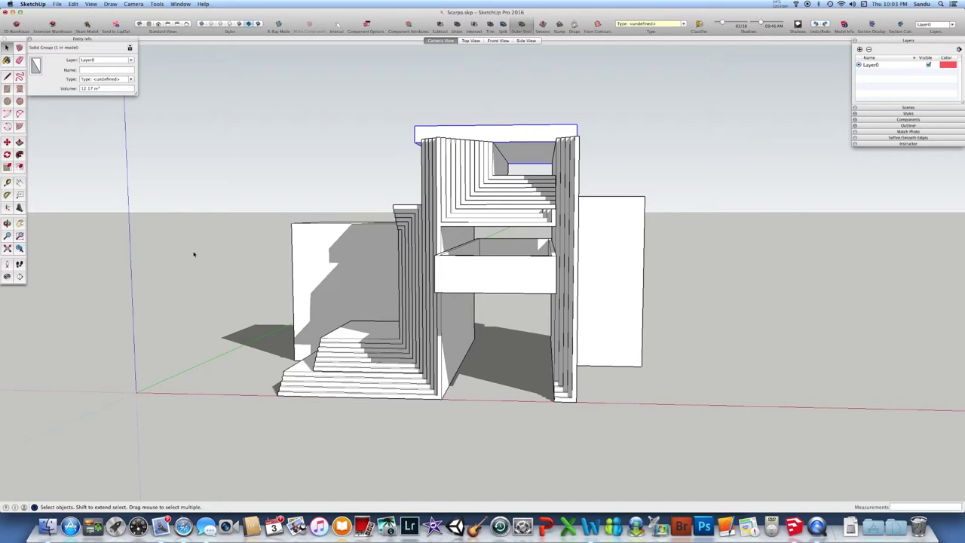
{"action": "middle_click_drag", "start_coordinate": [194, 254], "coordinate": [294, 303]}
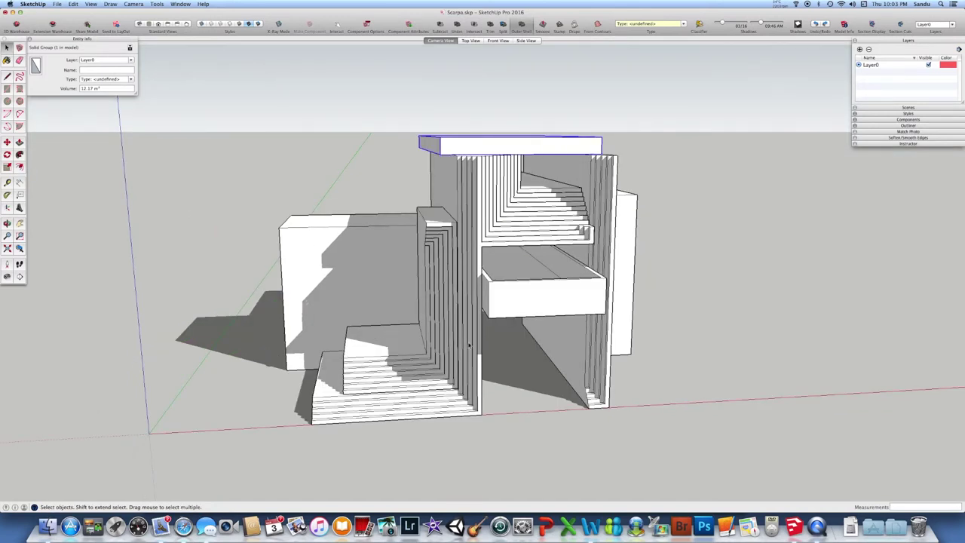
{"action": "middle_click_drag", "start_coordinate": [542, 365], "coordinate": [526, 352]}
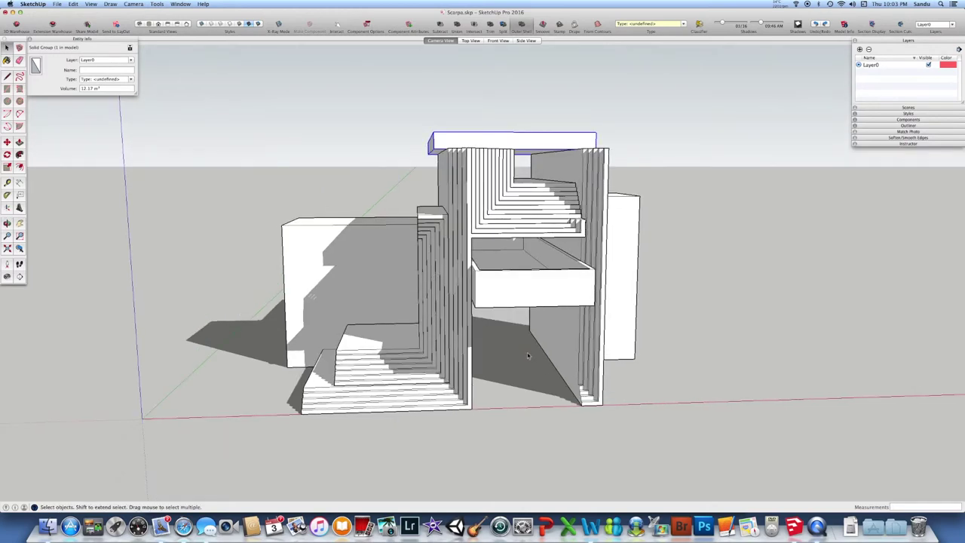
{"action": "scroll", "coordinate": [590, 370], "scroll_direction": "up", "scroll_amount": 1}
{"action": "middle_click_drag", "start_coordinate": [588, 369], "coordinate": [578, 358]}
{"action": "scroll", "coordinate": [585, 388], "scroll_direction": "up", "scroll_amount": 6}
{"action": "middle_click_drag", "start_coordinate": [590, 392], "coordinate": [643, 384]}
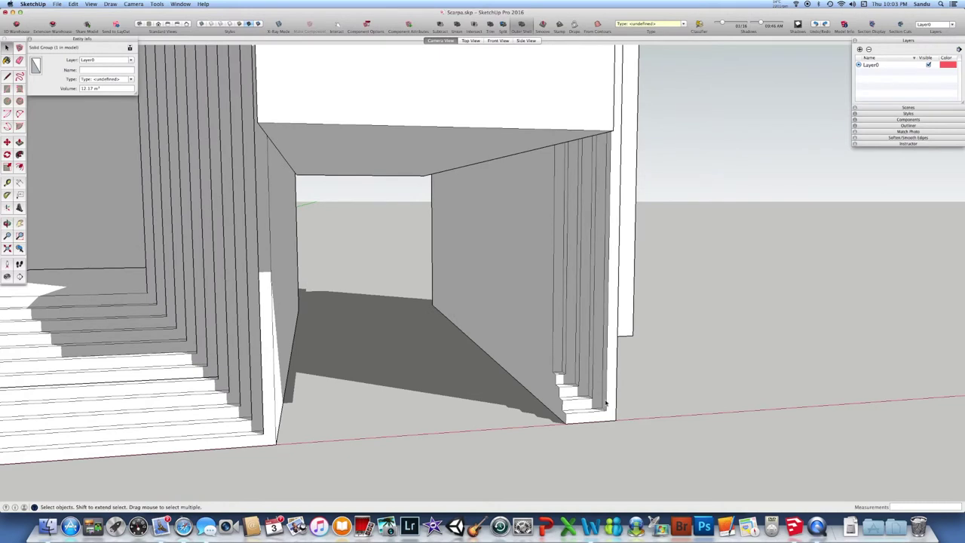
Measure the height of one step at the foot of the right-hand wall with the Tape Measure tool.
{"action": "scroll", "coordinate": [603, 397], "scroll_direction": "down", "scroll_amount": 4}
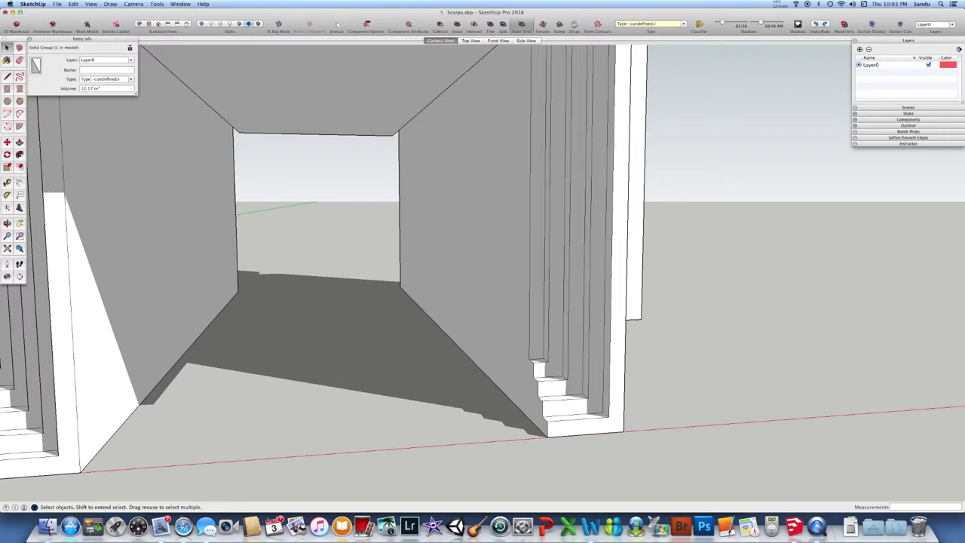
{"action": "left_click", "coordinate": [7, 183]}
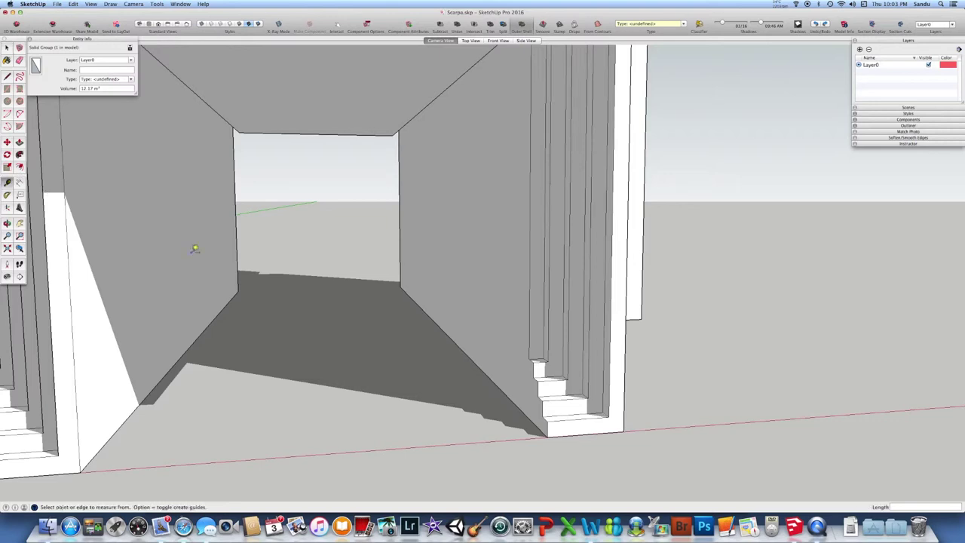
{"action": "left_click", "coordinate": [551, 420]}
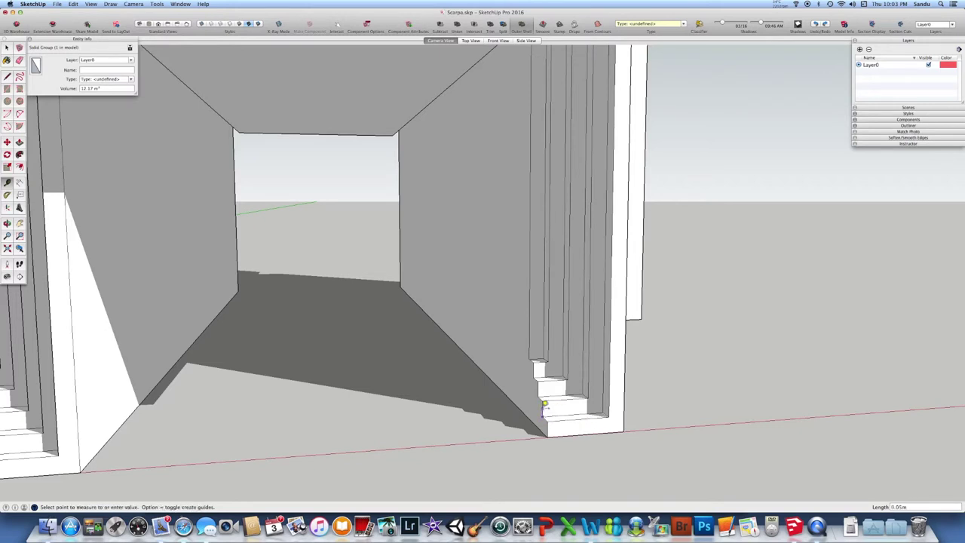
{"action": "left_click", "coordinate": [543, 401]}
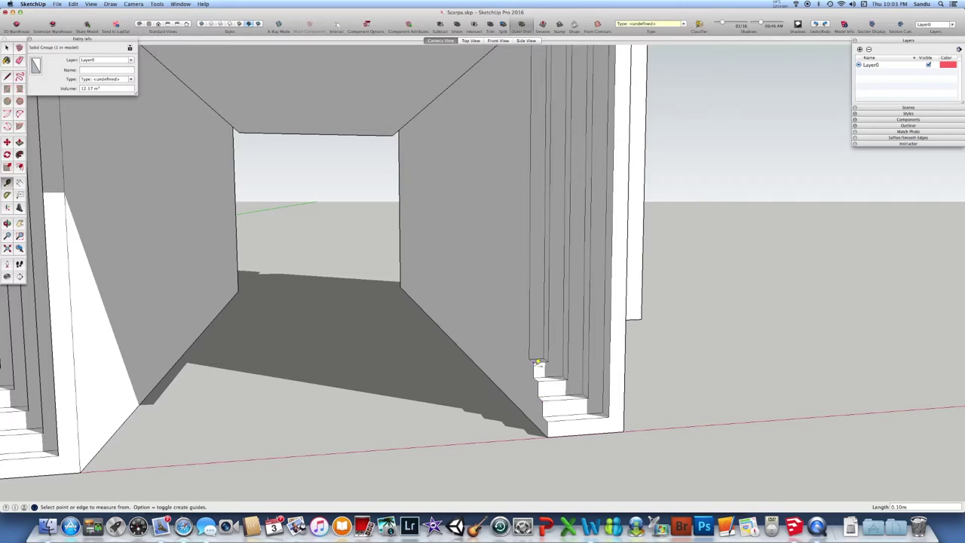
Examine the stepped edges of the left-hand volume up close and from several angles, ending with a distant front view of the whole structure.
{"action": "scroll", "coordinate": [539, 368], "scroll_direction": "down", "scroll_amount": 2}
{"action": "middle_click_drag", "start_coordinate": [554, 374], "coordinate": [542, 355]}
{"action": "scroll", "coordinate": [542, 353], "scroll_direction": "up", "scroll_amount": 2}
{"action": "middle_click_drag", "start_coordinate": [482, 366], "coordinate": [476, 321]}
{"action": "scroll", "coordinate": [472, 363], "scroll_direction": "down", "scroll_amount": 3}
{"action": "key", "text": "t"}
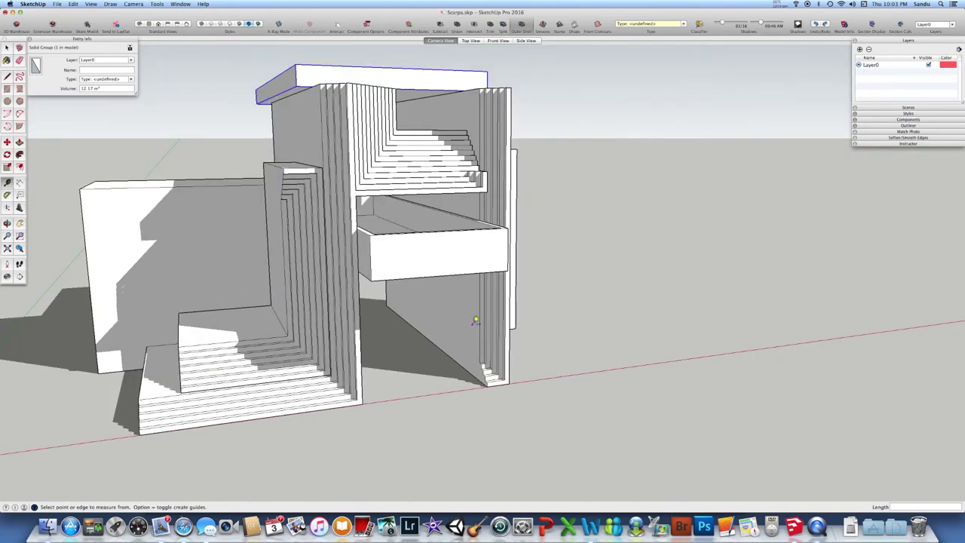
{"action": "middle_click_drag", "start_coordinate": [486, 209], "coordinate": [344, 182]}
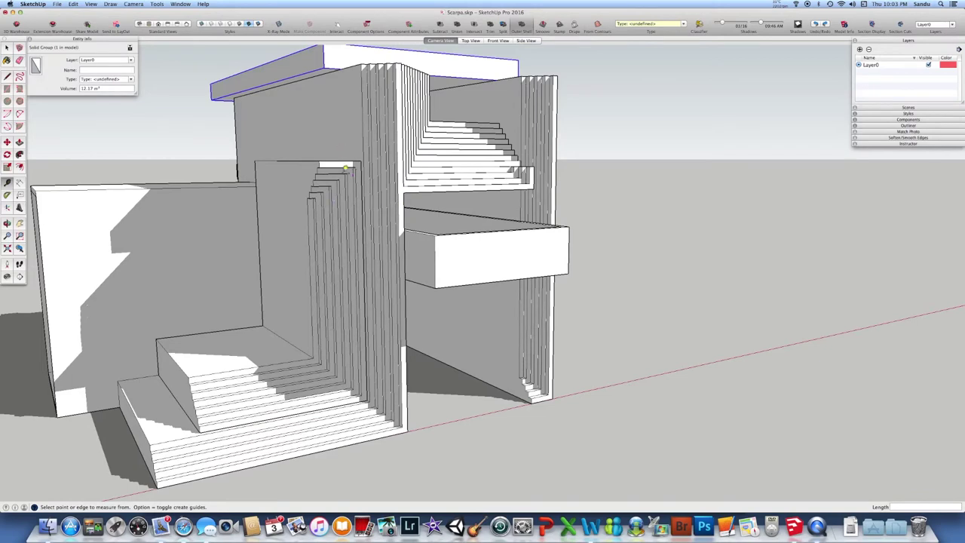
{"action": "middle_click_drag", "start_coordinate": [308, 207], "coordinate": [427, 161]}
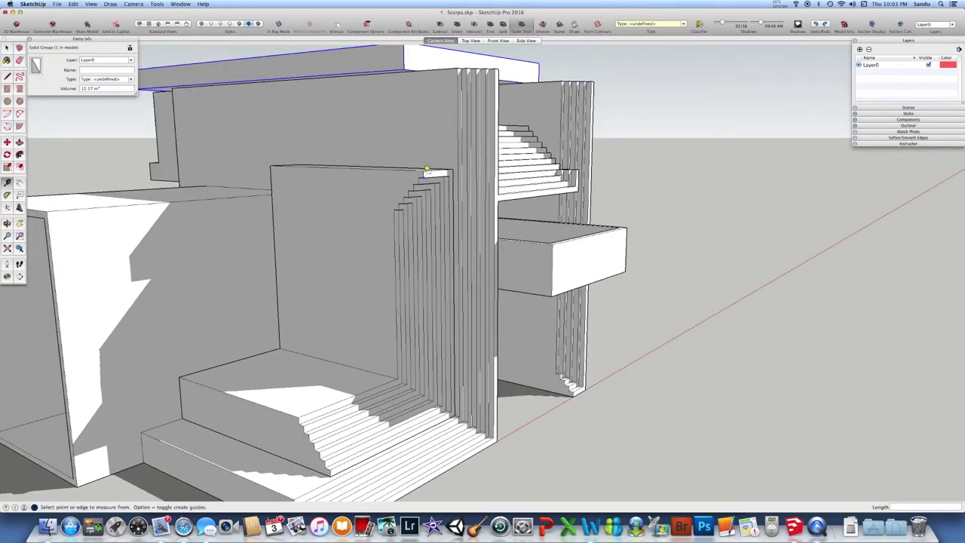
{"action": "scroll", "coordinate": [407, 196], "scroll_direction": "up", "scroll_amount": 3}
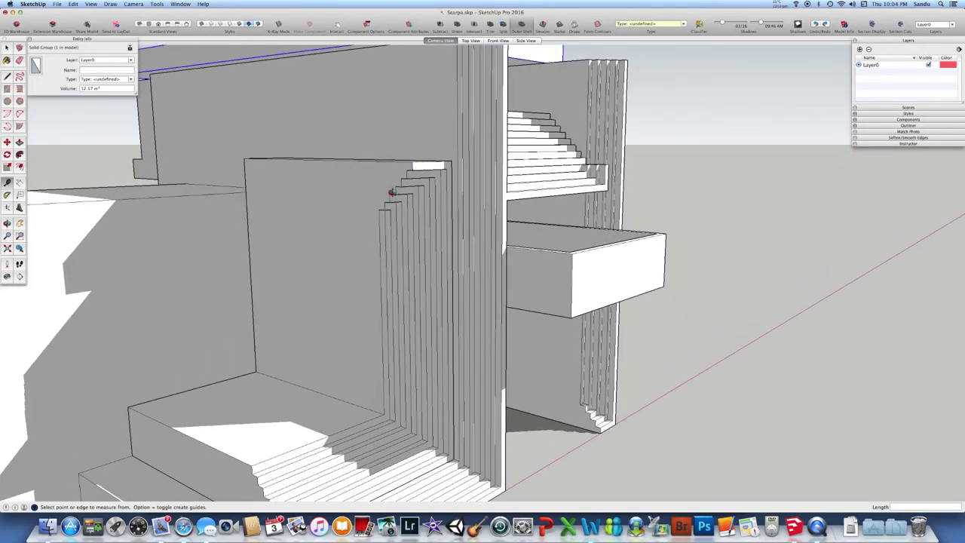
{"action": "scroll", "coordinate": [392, 192], "scroll_direction": "up", "scroll_amount": 3}
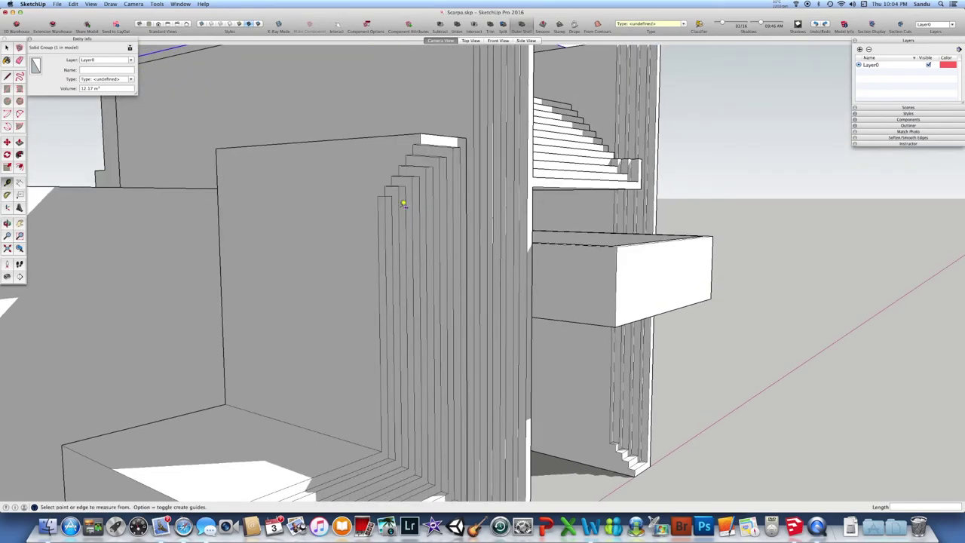
{"action": "mouse_move", "coordinate": [404, 203]}
{"action": "middle_mouse_down"}
{"action": "mouse_move", "coordinate": [415, 183]}
{"action": "mouse_move", "coordinate": [387, 206]}
{"action": "mouse_move", "coordinate": [407, 180]}
{"action": "mouse_move", "coordinate": [476, 187]}
{"action": "middle_mouse_up"}
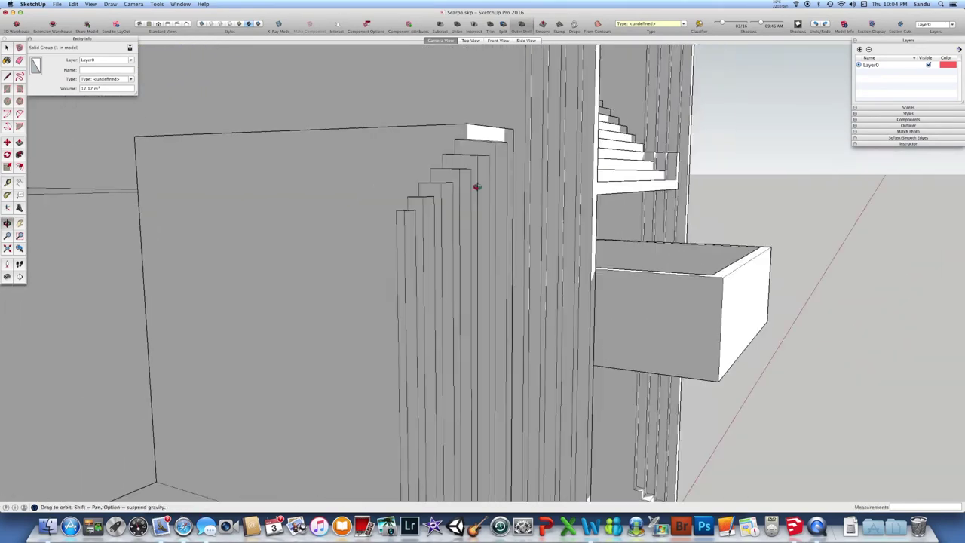
{"action": "scroll", "coordinate": [477, 181], "scroll_direction": "down", "scroll_amount": 10}
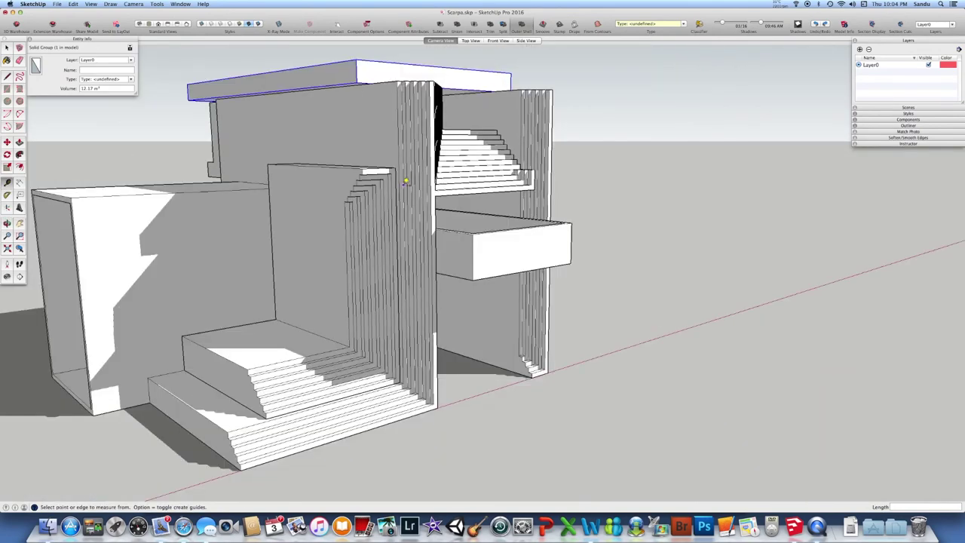
{"action": "mouse_move", "coordinate": [405, 180]}
{"action": "middle_mouse_down"}
{"action": "mouse_move", "coordinate": [339, 231]}
{"action": "mouse_move", "coordinate": [351, 219]}
{"action": "mouse_move", "coordinate": [387, 220]}
{"action": "mouse_move", "coordinate": [280, 241]}
{"action": "middle_mouse_up"}
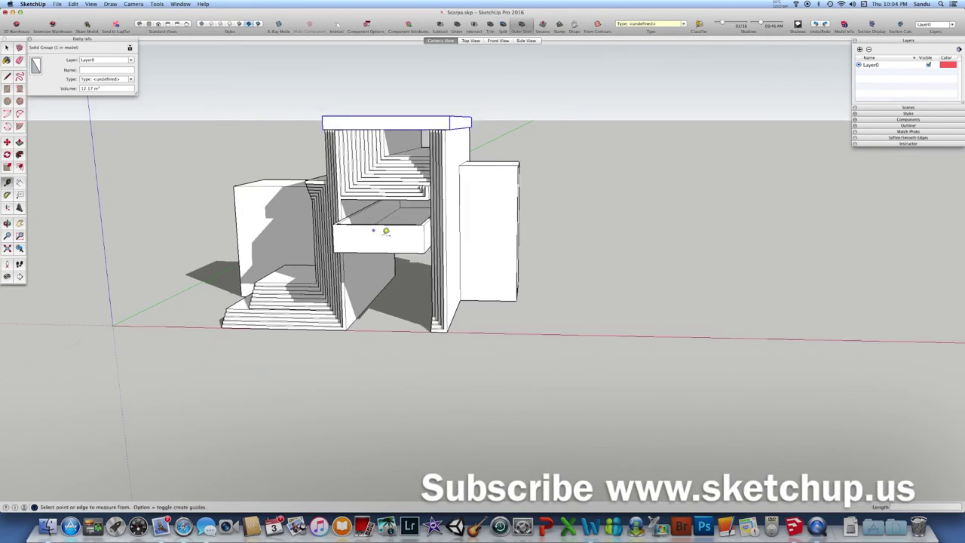
Select the inner stepped group, the projecting box and the outer shell one after another to inspect the extent of each volume.
{"action": "key", "text": "space"}
{"action": "left_click", "coordinate": [252, 212]}
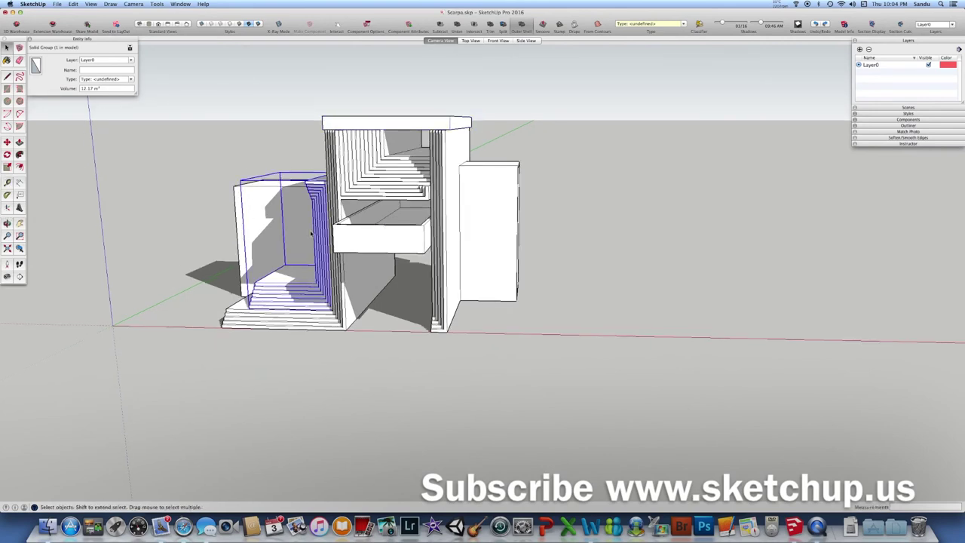
{"action": "middle_click_drag", "start_coordinate": [252, 213], "coordinate": [349, 248]}
{"action": "left_click", "coordinate": [411, 244]}
{"action": "left_click", "coordinate": [386, 282]}
{"action": "middle_click_drag", "start_coordinate": [385, 282], "coordinate": [498, 263]}
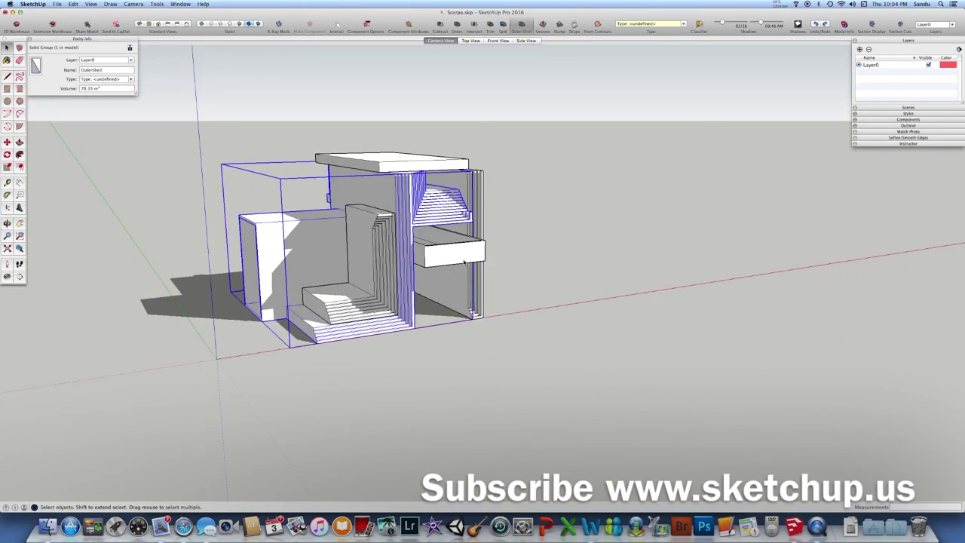